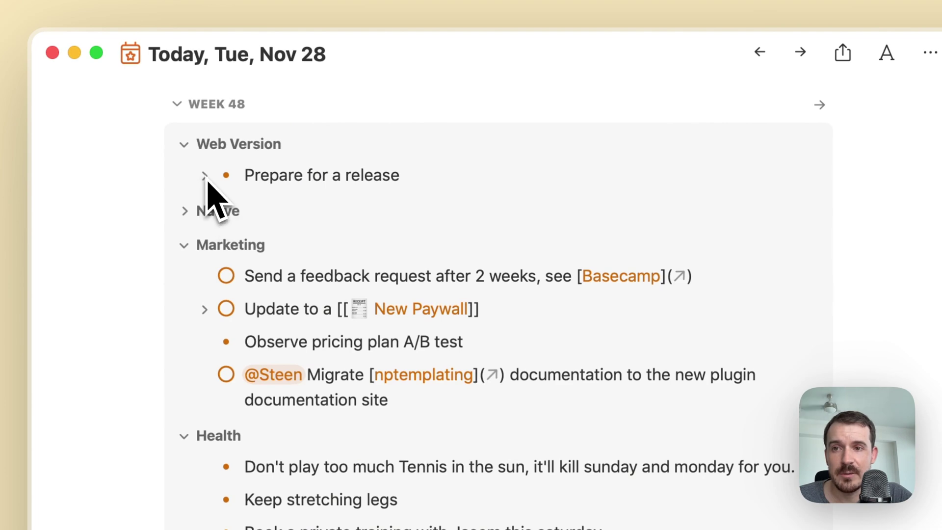
Step: Collapse Health, expand Native and Improvements, leaving Prepare for a release collapsed
left_click(204, 176)
left_click(204, 176)
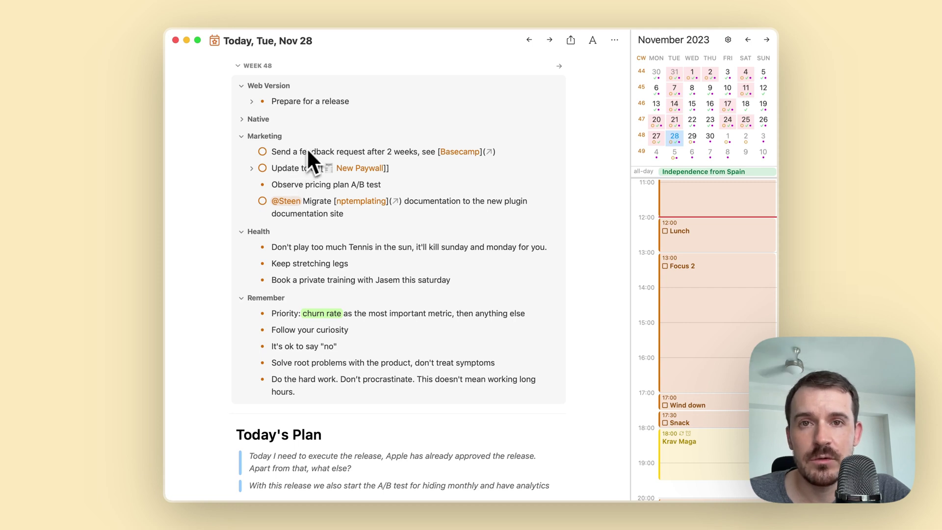
left_click(242, 232)
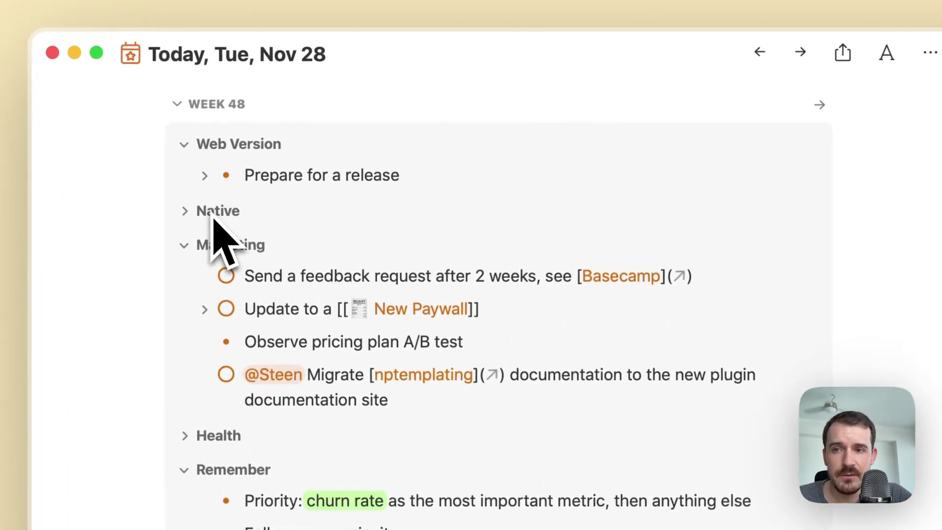
left_click(186, 215)
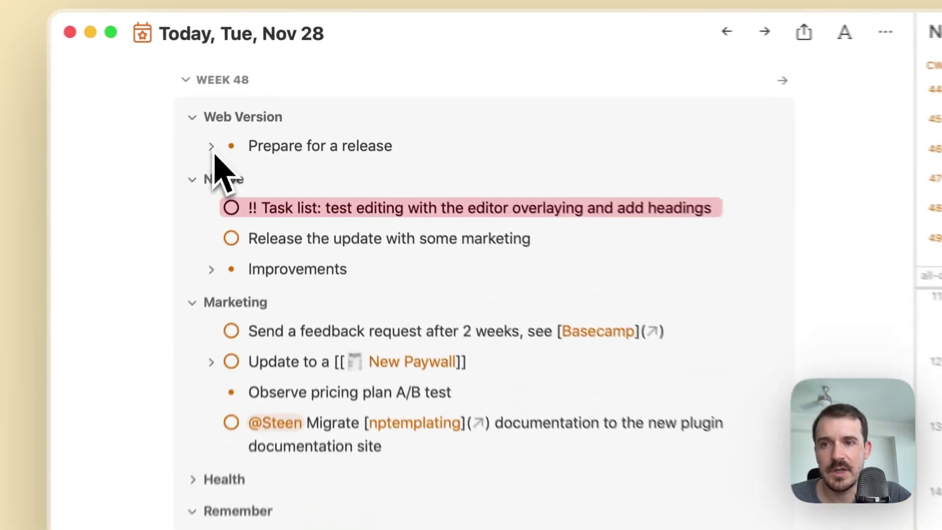
left_click(251, 101)
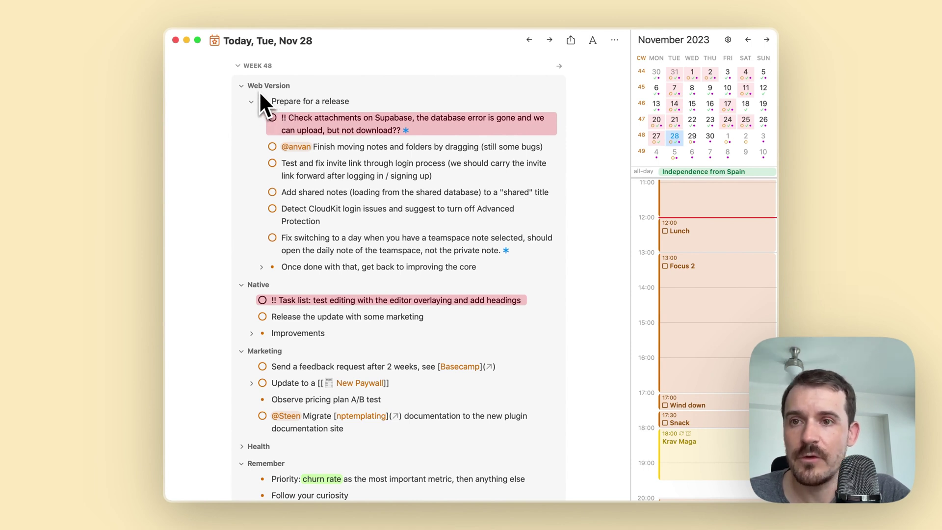
left_click(251, 102)
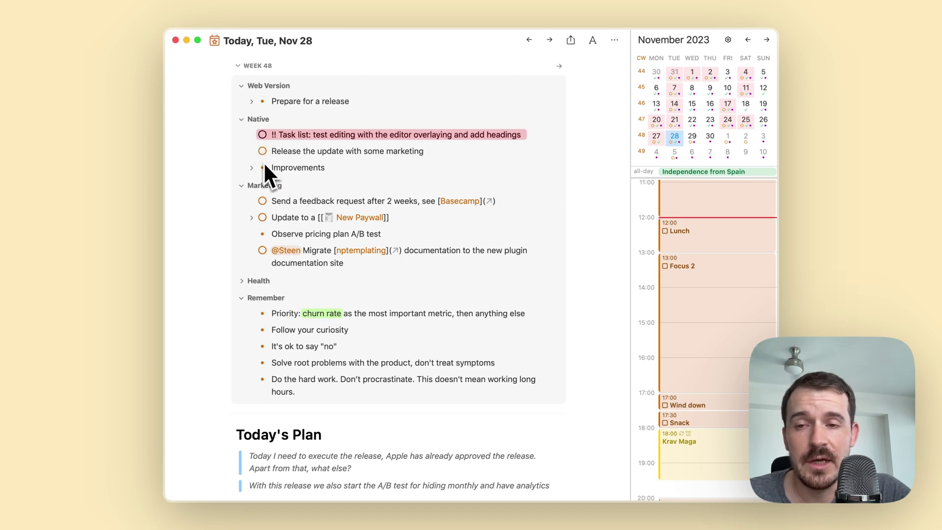
left_click(252, 168)
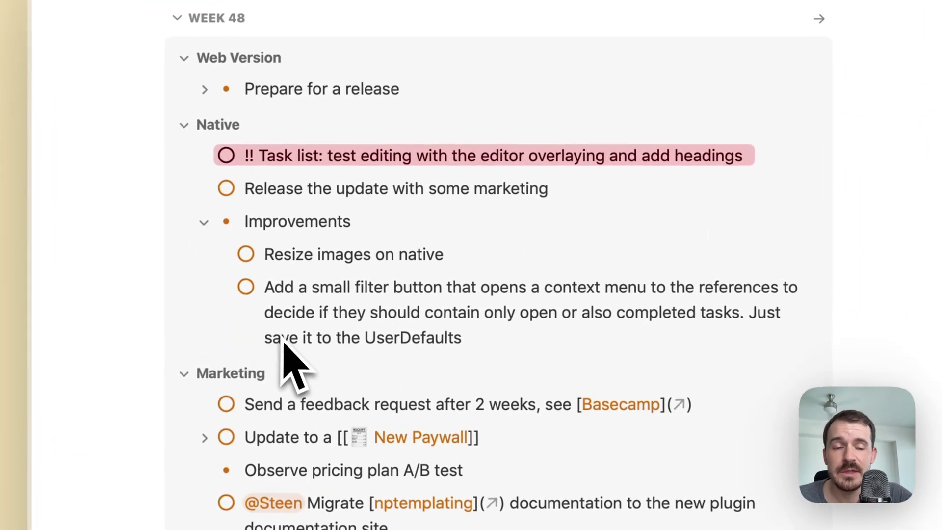
Step: Collapse the Improvements child tasks, then briefly select and deselect part of the Web Version intro paragraph
left_click(204, 224)
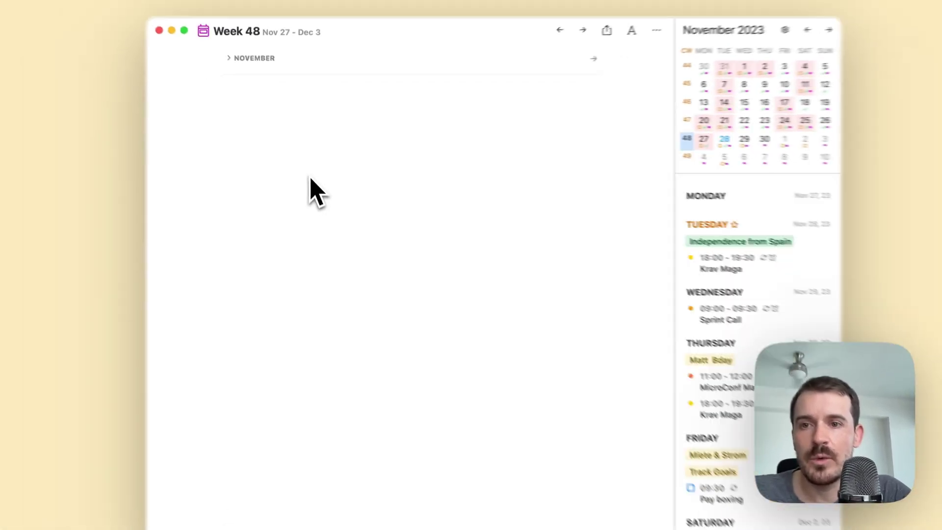
scroll(402, 201, "up", 5)
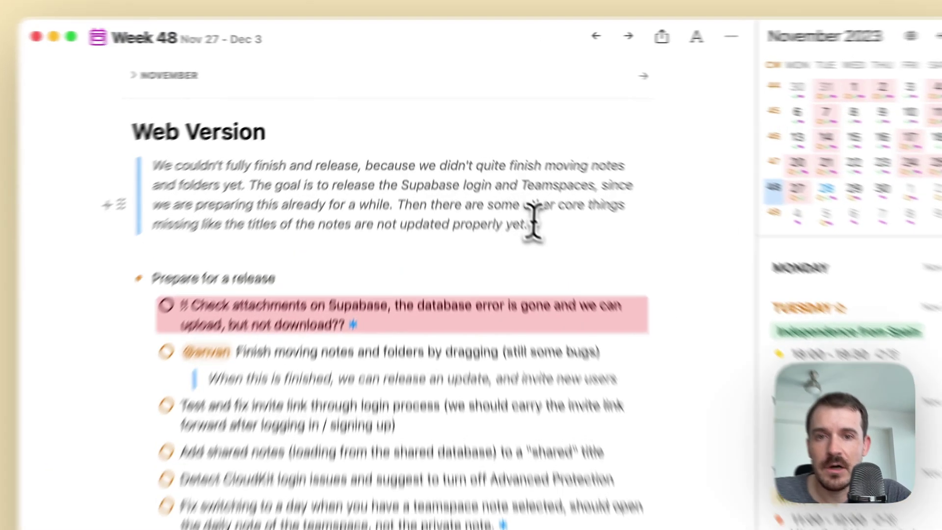
left_click_drag(487, 158, 238, 137)
left_click(382, 297)
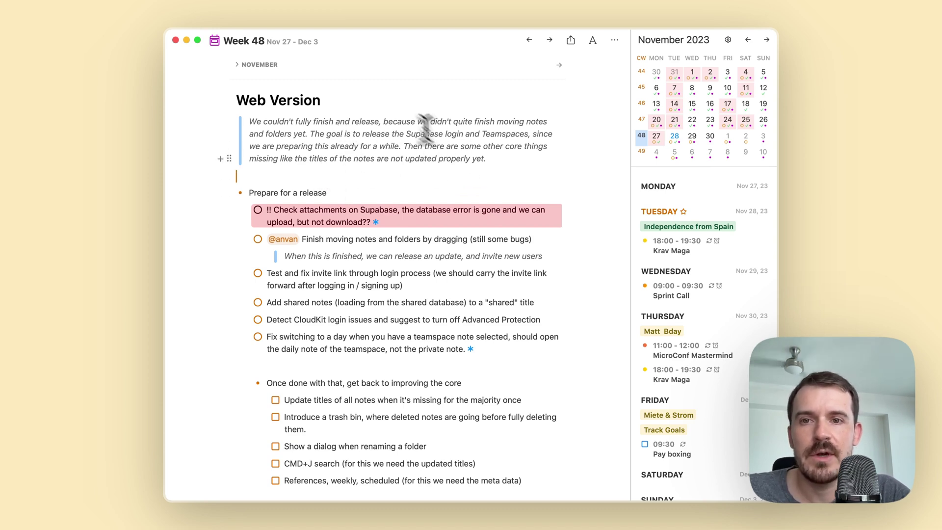
Step: Place the caret on the empty line below the quote and scroll through the Week 48 note
left_click(435, 176)
scroll(436, 180, "down", 3)
scroll(436, 180, "down", 8)
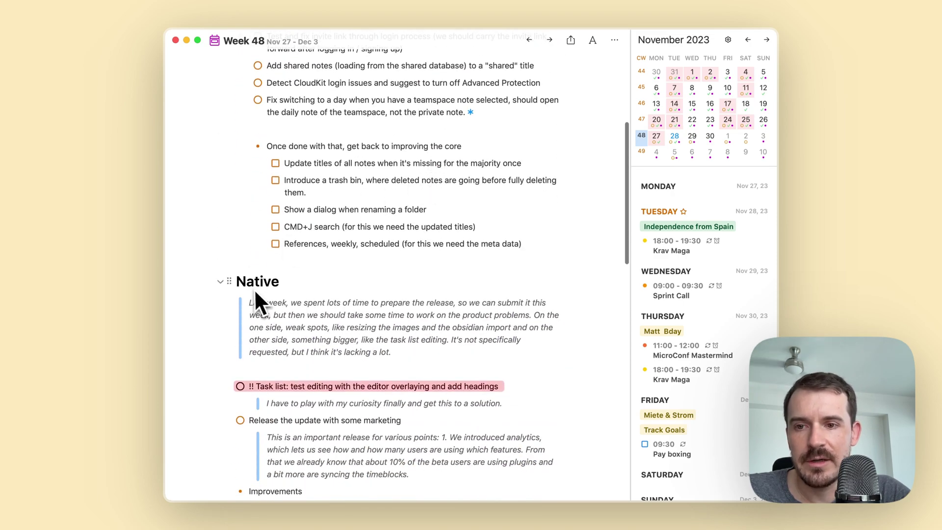
scroll(264, 289, "up", 6)
scroll(274, 296, "up", 3)
scroll(265, 245, "down", 15)
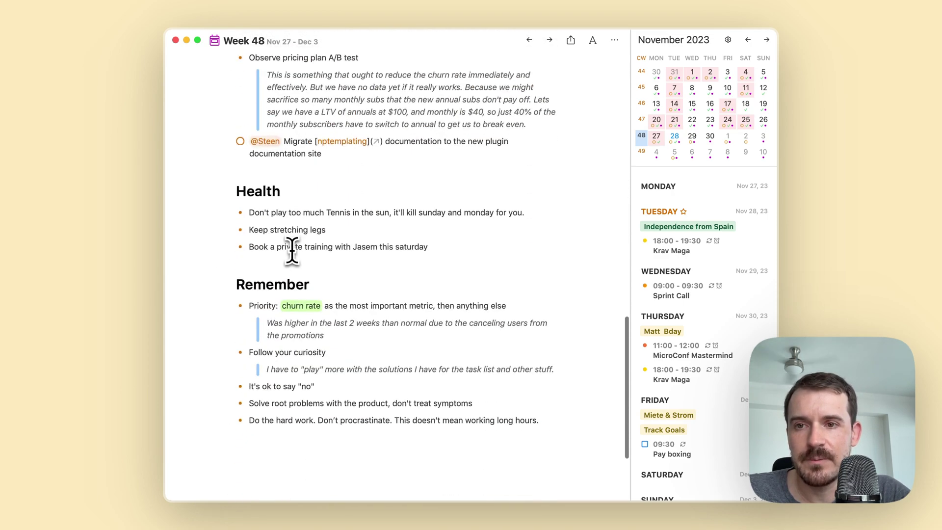
scroll(291, 248, "up", 3)
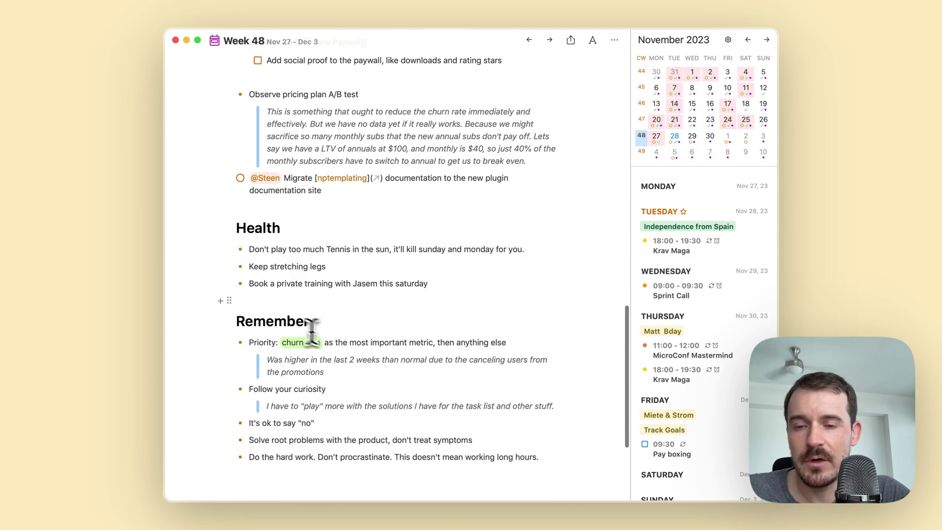
scroll(363, 284, "down", 2)
scroll(368, 279, "up", 15)
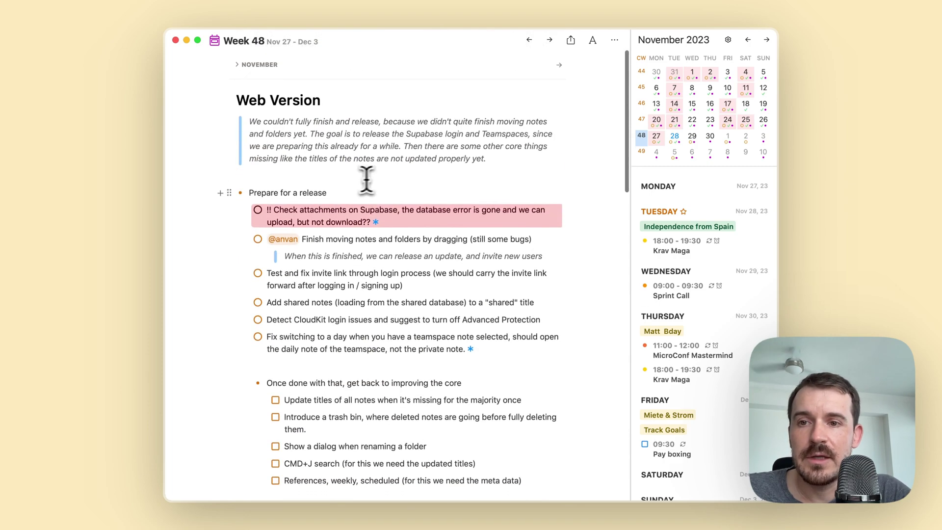
scroll(353, 189, "down", 1)
scroll(345, 194, "down", 1)
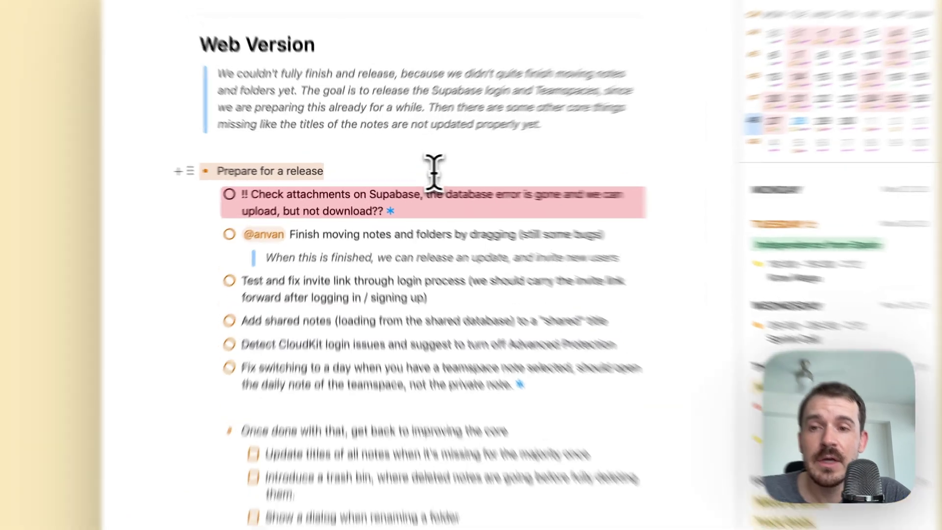
Step: Place the caret after Prepare for a release, review the note, then return to today's Tue, Nov 28 note
left_click(408, 173)
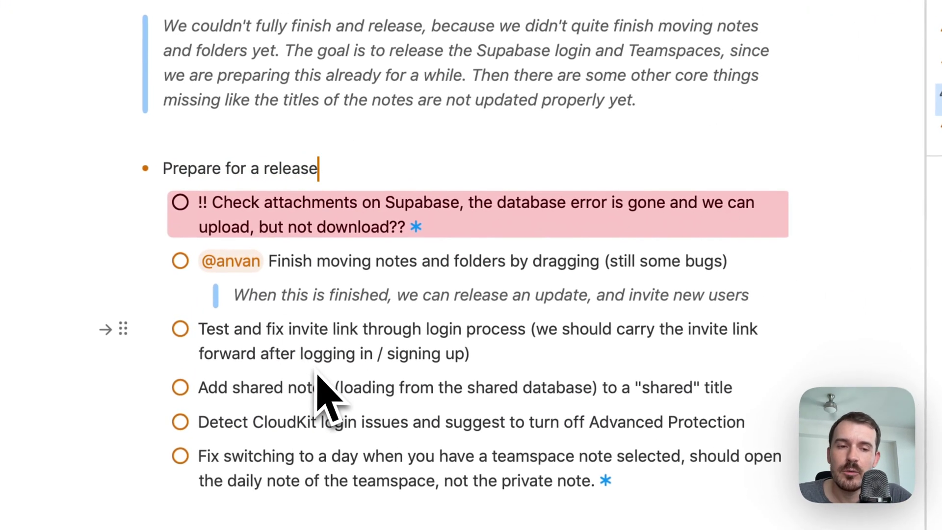
scroll(436, 365, "down", 3)
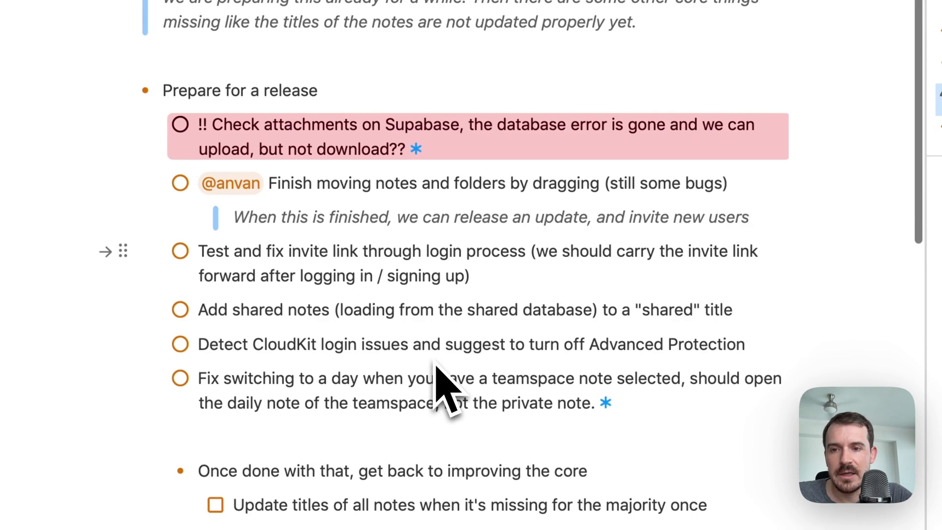
scroll(436, 365, "up", 3)
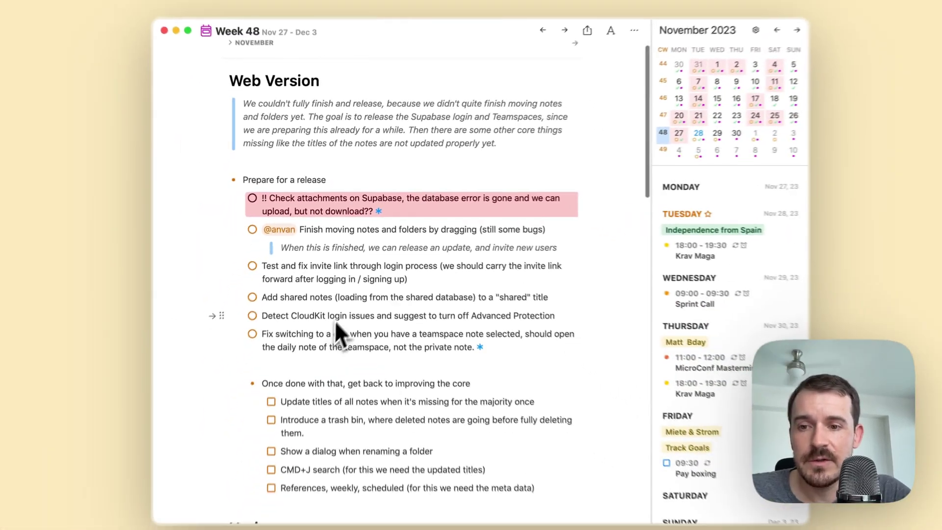
scroll(340, 309, "down", 15)
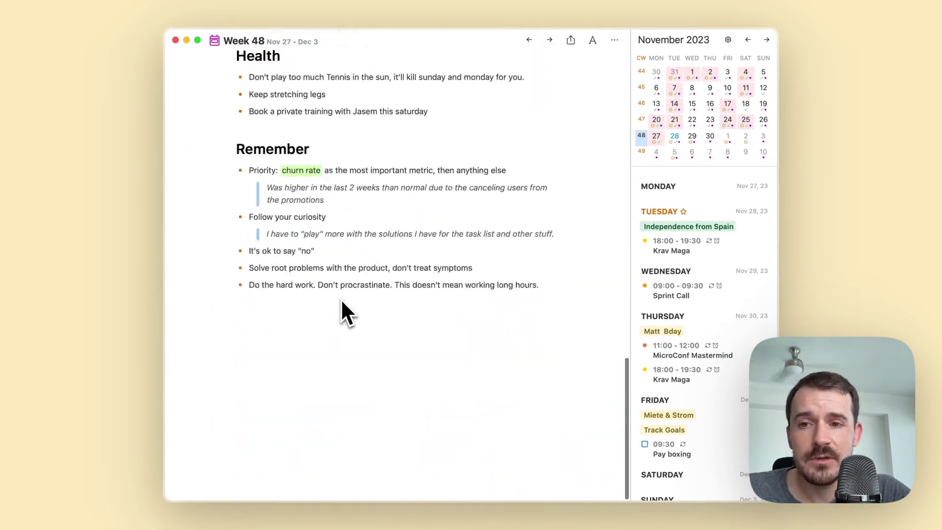
scroll(341, 302, "up", 15)
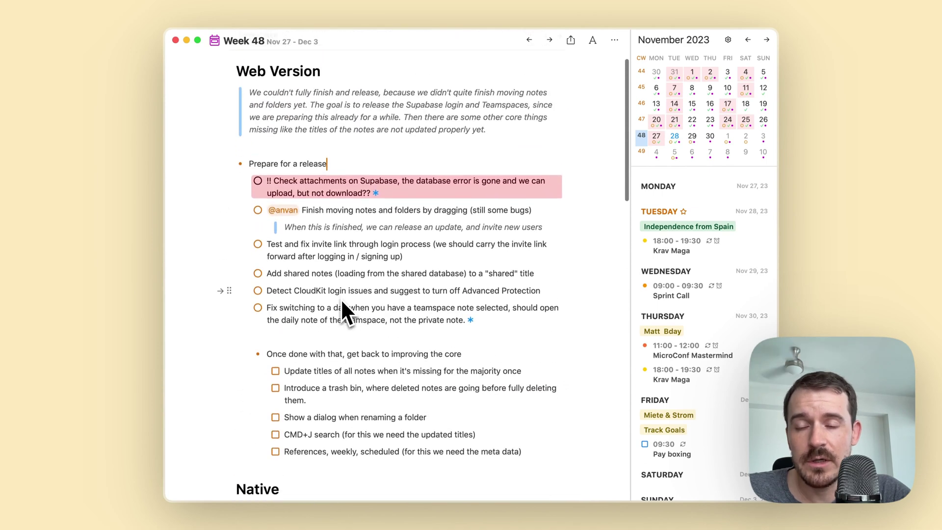
scroll(342, 301, "down", 1)
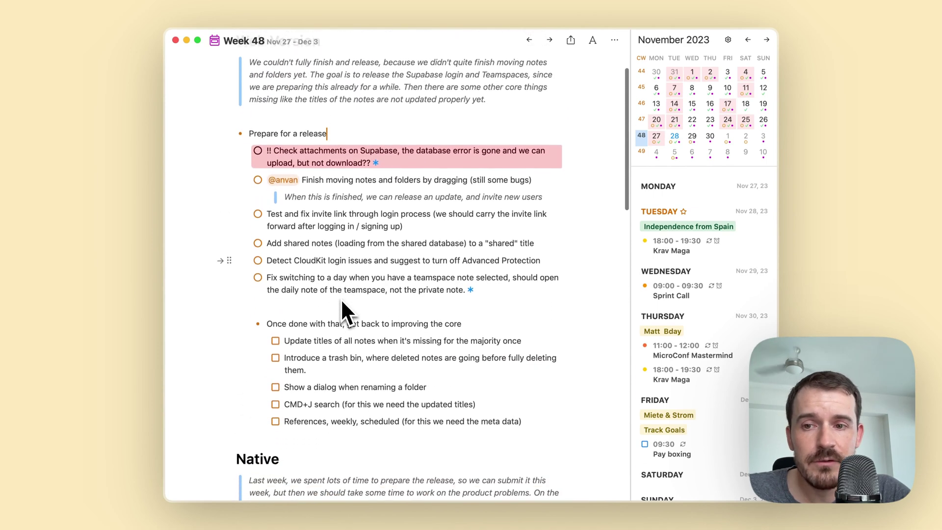
scroll(342, 301, "up", 2)
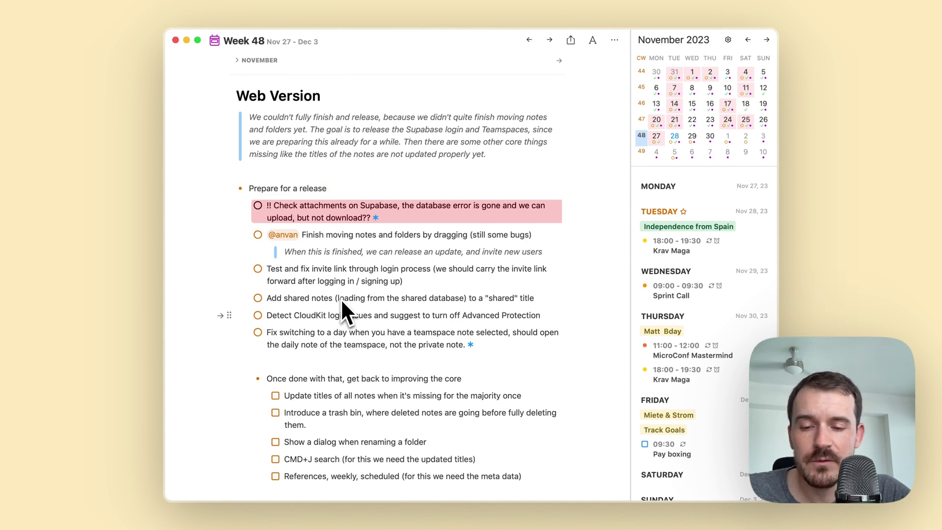
key("super+t")
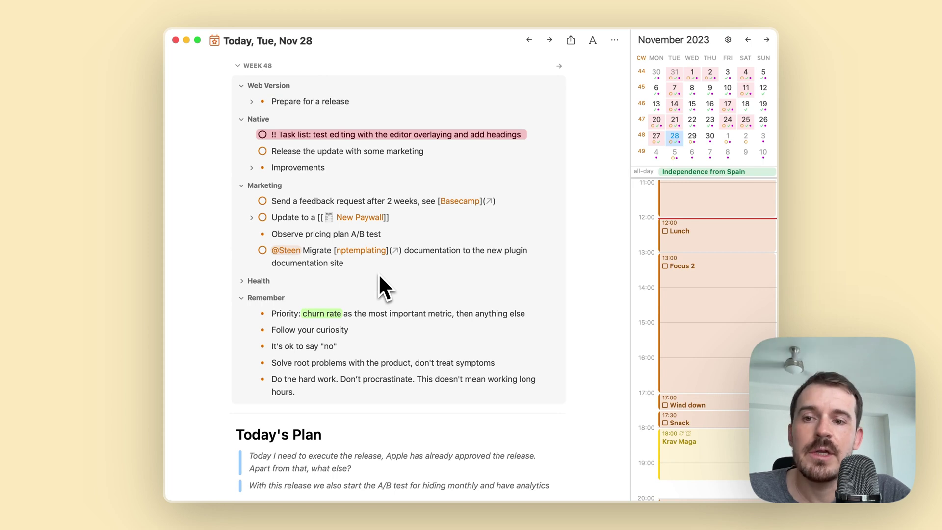
Step: Collapse the Remember, Marketing and Web Version sections in the Week 48 references
left_click(240, 299)
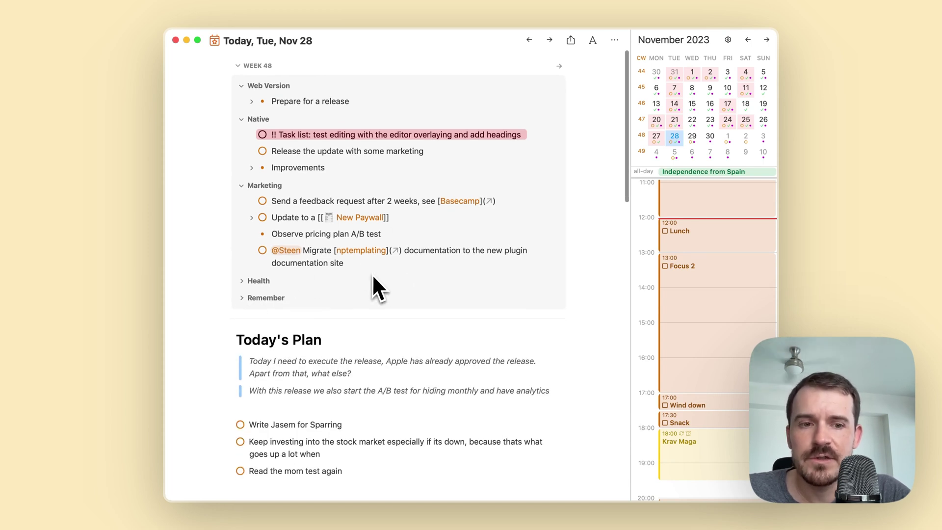
scroll(417, 323, "down", 5)
scroll(435, 343, "up", 5)
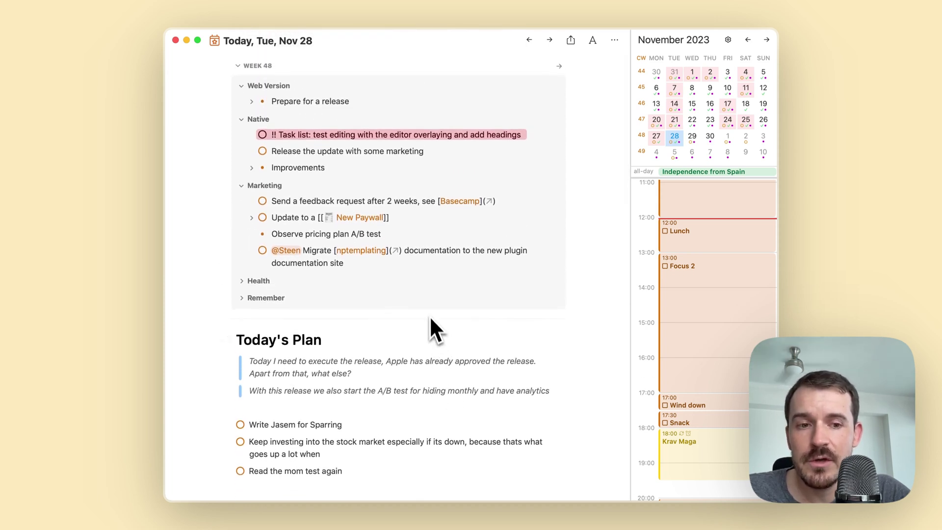
scroll(455, 354, "down", 3)
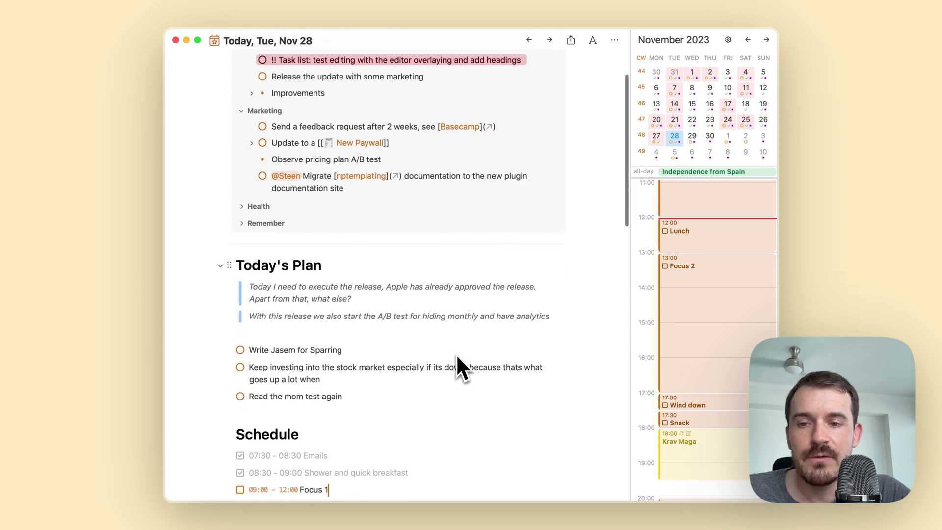
scroll(455, 354, "up", 3)
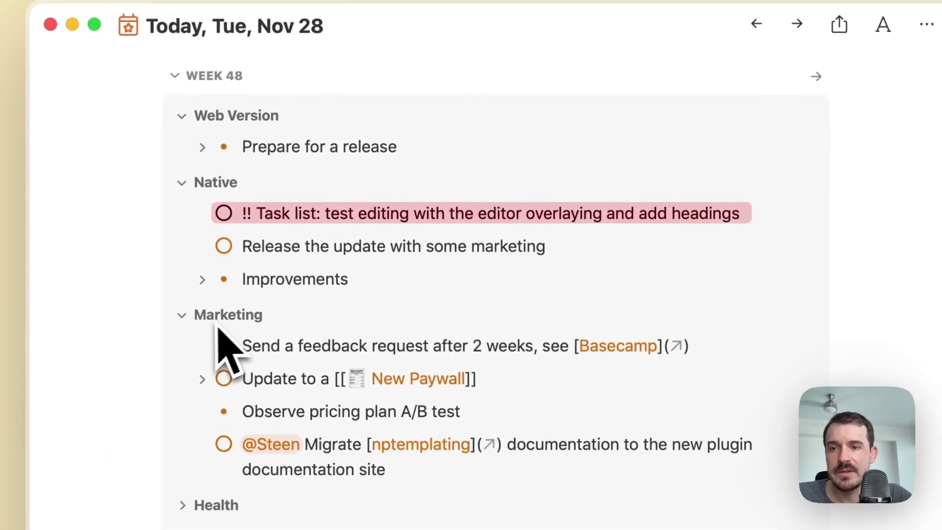
left_click(185, 323)
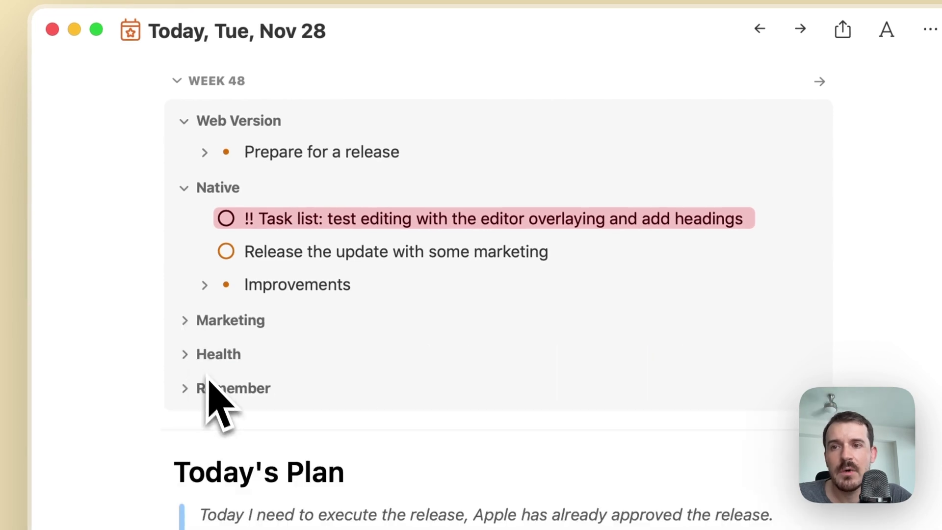
left_click(189, 121)
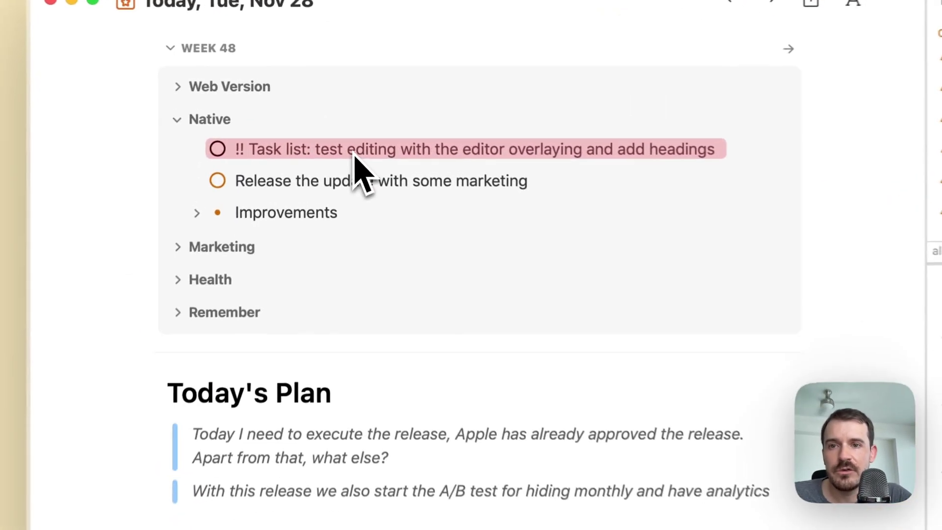
Step: Drag the '!! Task list' task from the Week 48 references under today's NotePlan heading
left_click_drag(334, 121, 330, 208)
left_click_drag(343, 367, 298, 322)
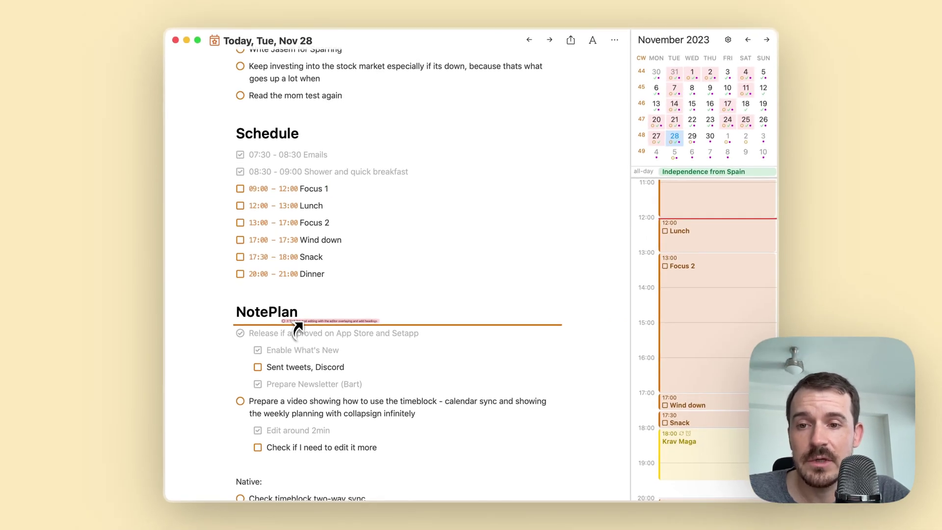
left_click_drag(297, 329, 294, 322)
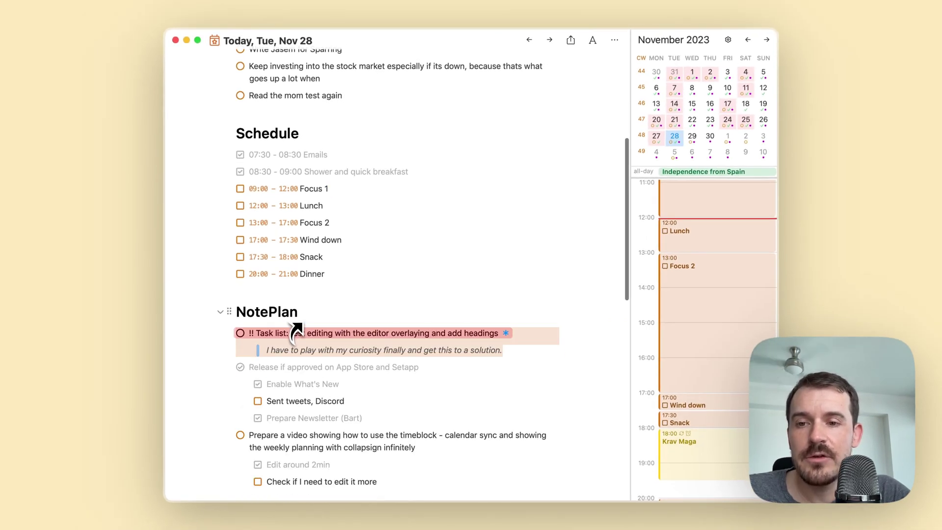
left_click(378, 381)
scroll(442, 333, "down", 2)
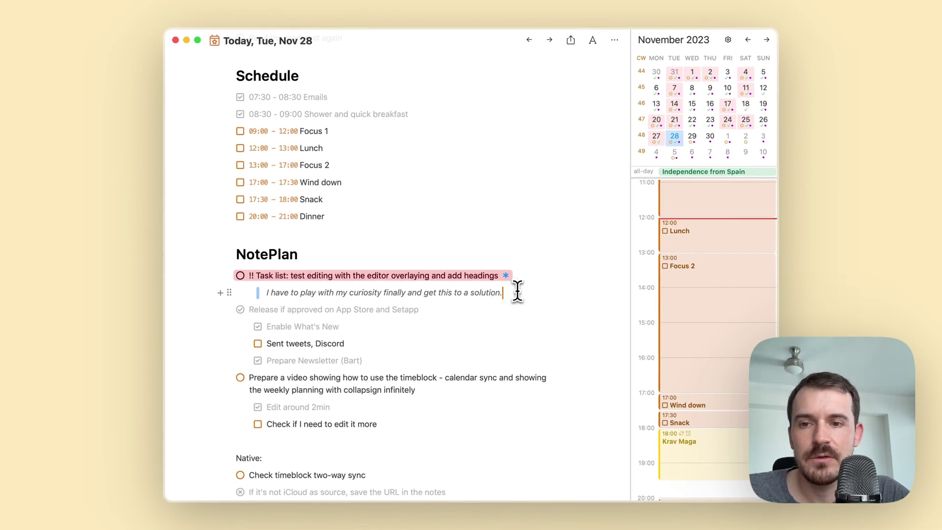
Step: Delete the italic quote line under '!! Task list' and mark the task done
left_click_drag(514, 293, 233, 297)
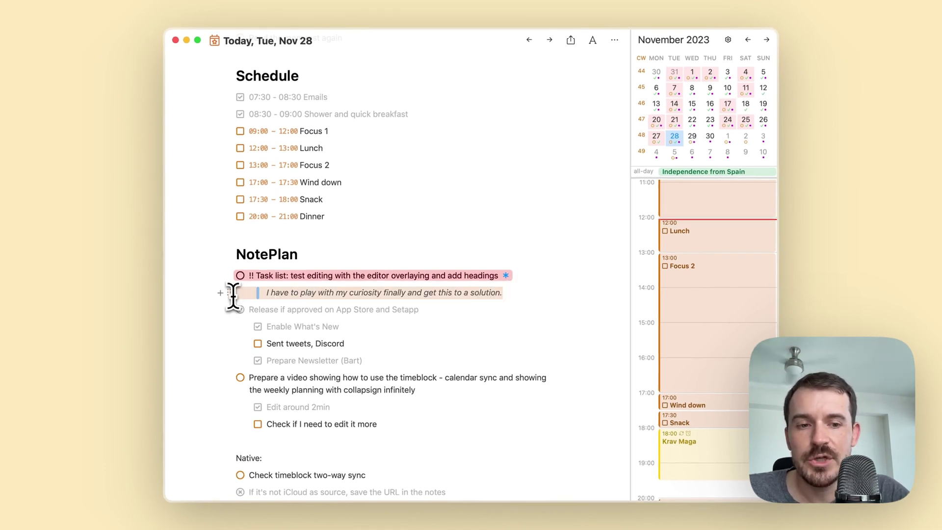
key("BackSpace")
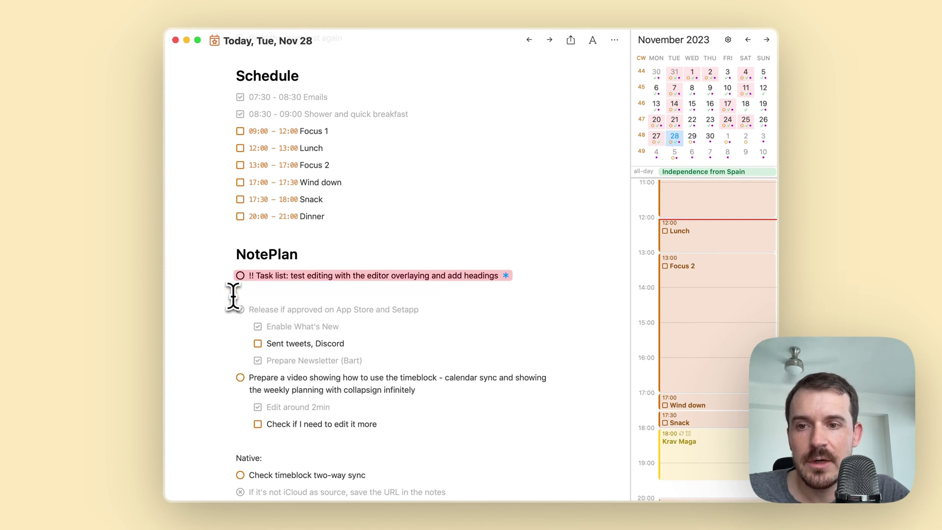
key("BackSpace")
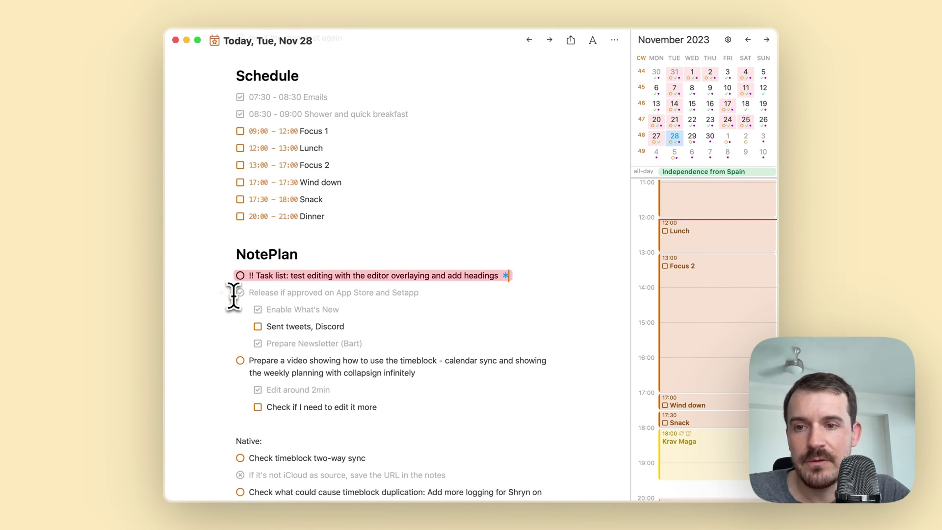
left_click(266, 277)
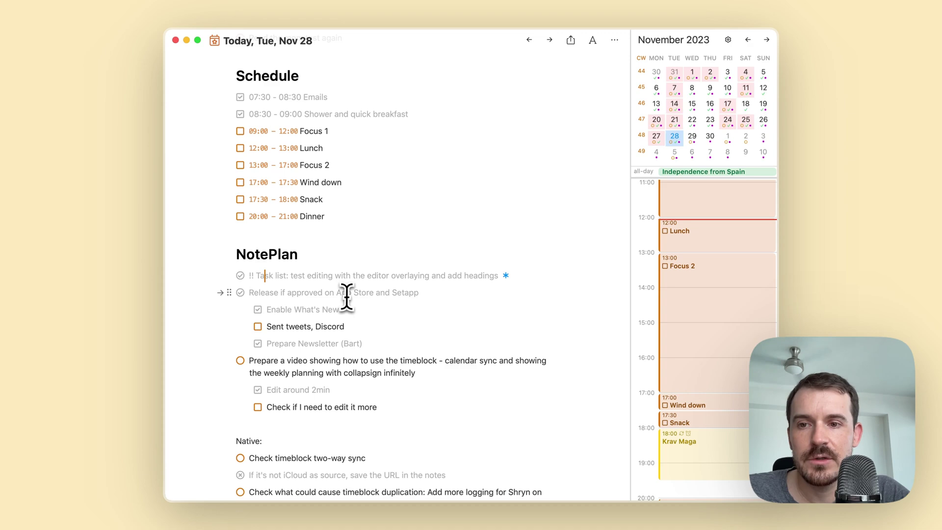
Step: Open Week 48 from the reference to check the Task list line, then go back to today's note
scroll(347, 296, "up", 10)
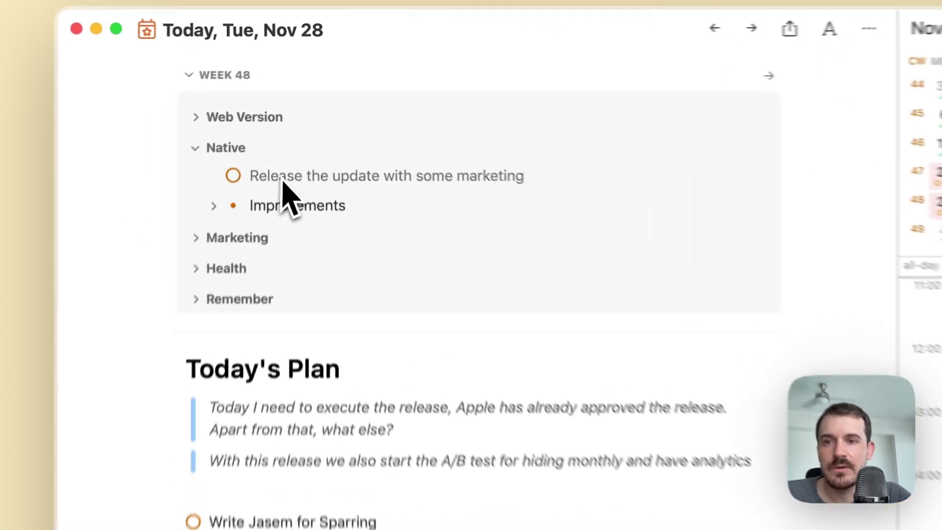
left_click(291, 122)
scroll(321, 294, "up", 2)
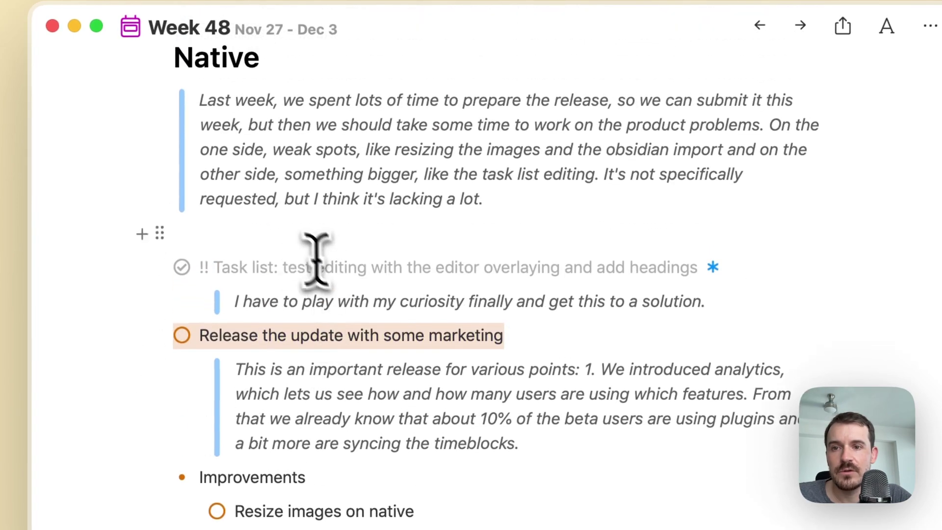
left_click(344, 269)
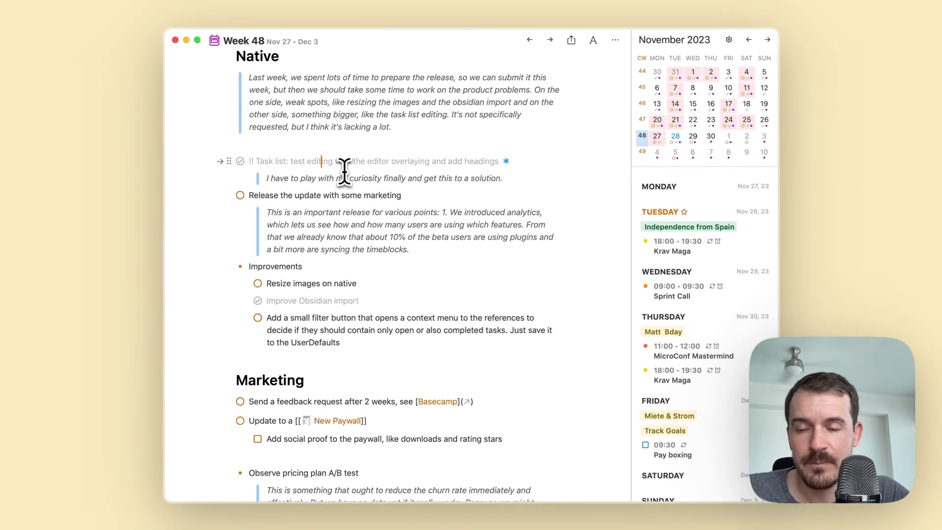
key("super+bracketleft")
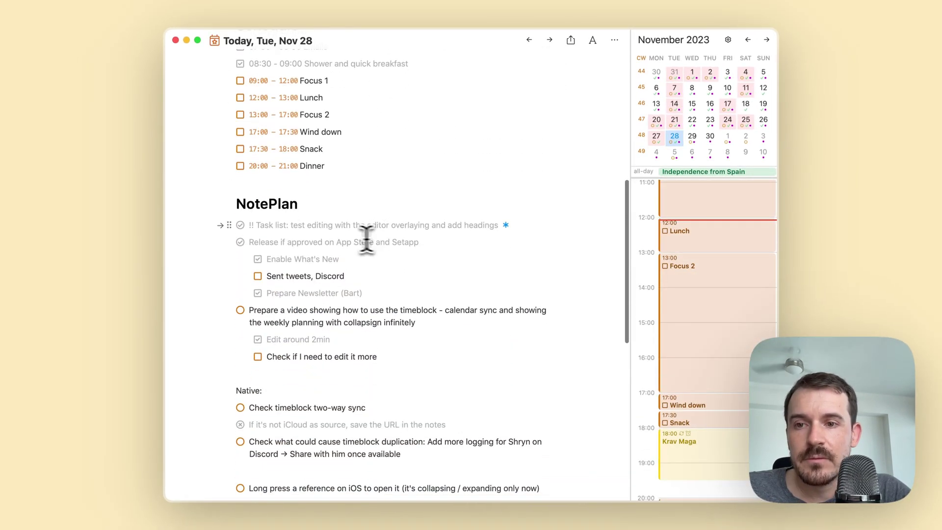
Step: Delete the '!! Task list' line from today's NotePlan section
triple_click(297, 227)
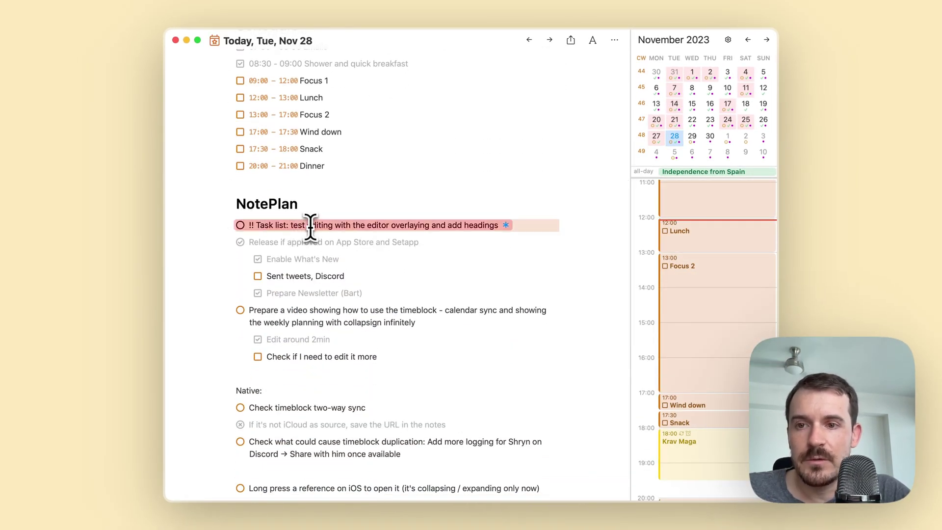
key("BackSpace")
scroll(357, 235, "up", 10)
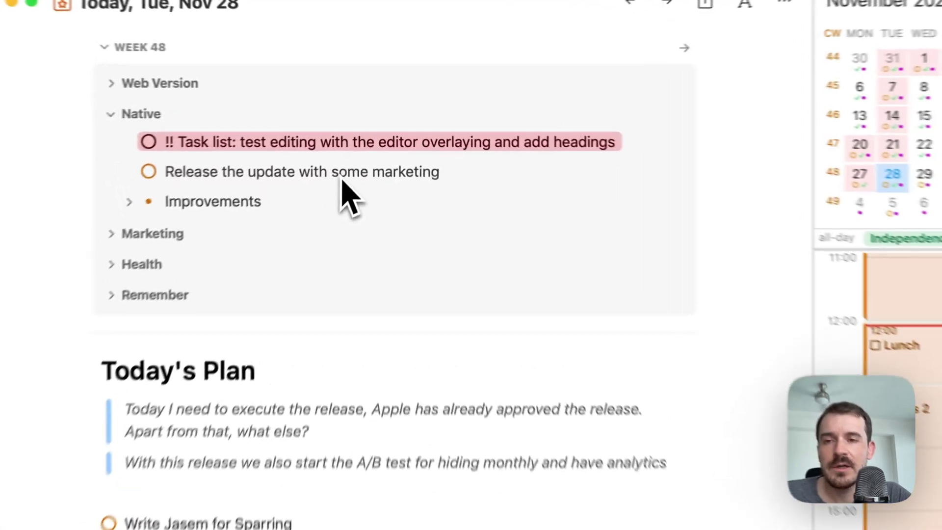
Step: Add bullets under the release task in Week 48: tweet about the update, 'Prepare the What's New popup', and a newsletter talk with a colleague
left_click(351, 139)
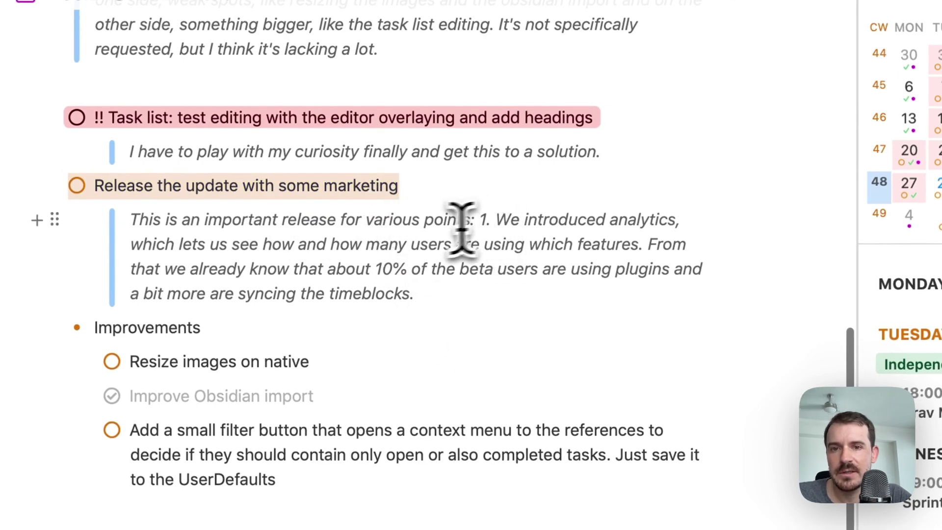
left_click(456, 298)
key("Return")
type("-")
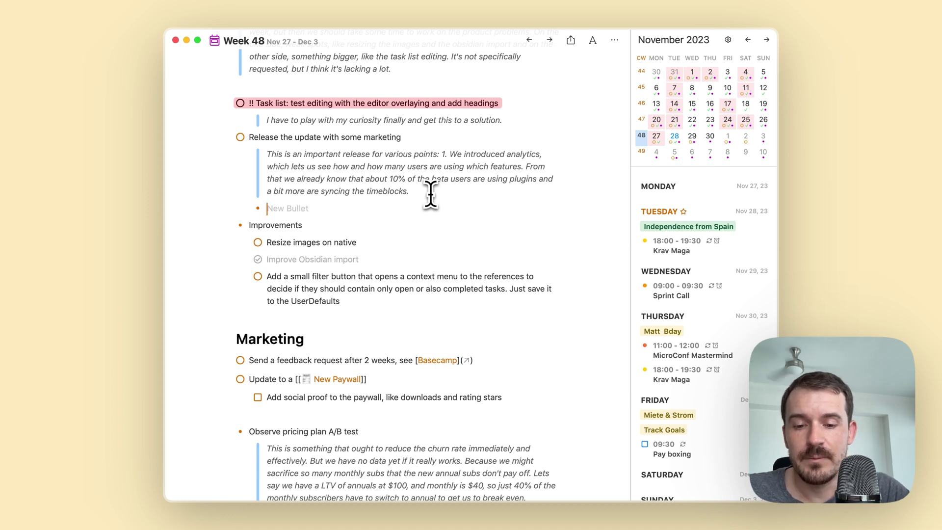
type("Tweet about ")
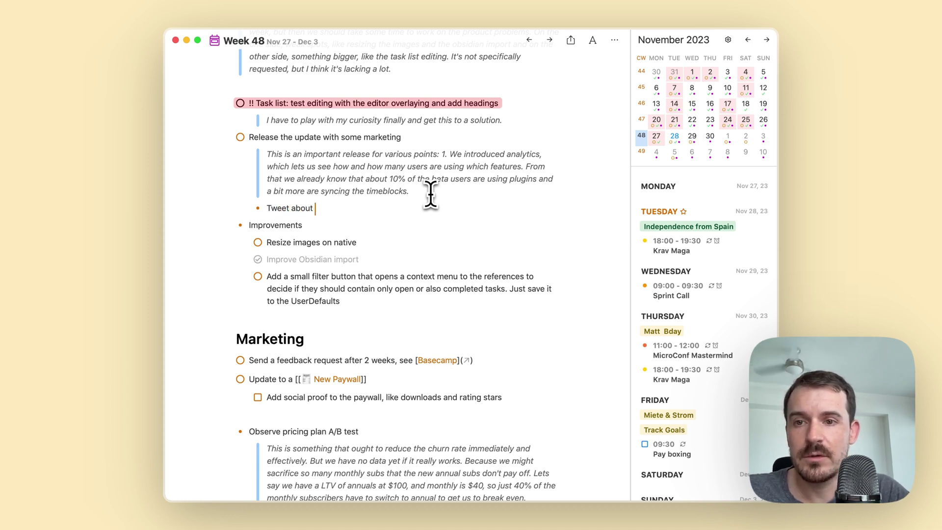
type("hte u")
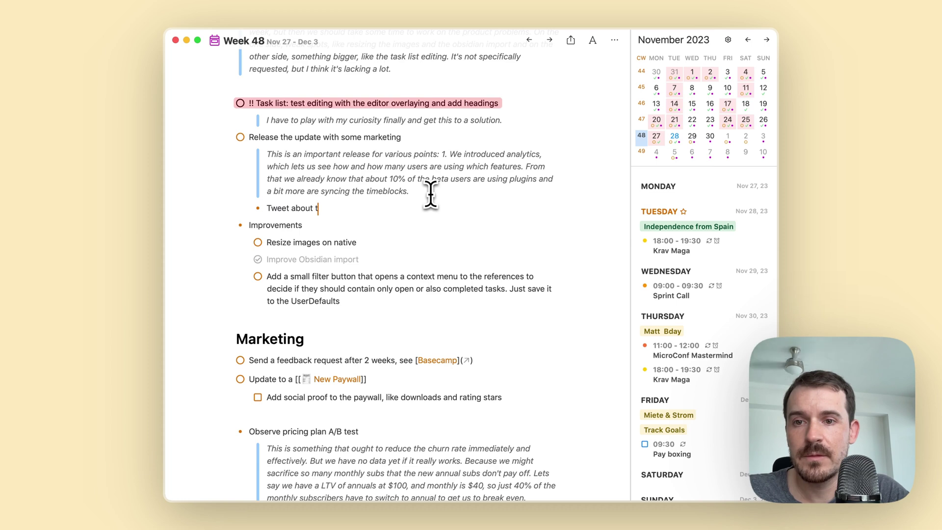
type("he update")
key("Return")
type("Prepar")
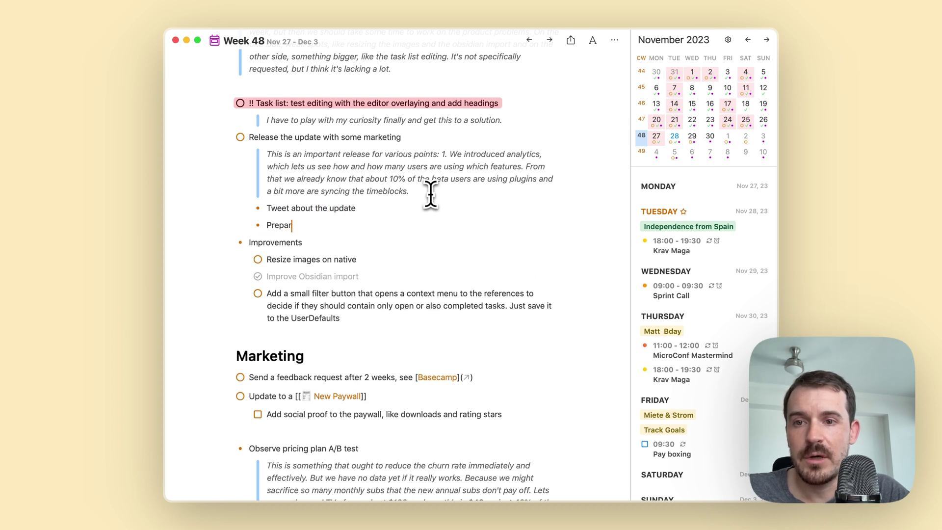
type("e the What's")
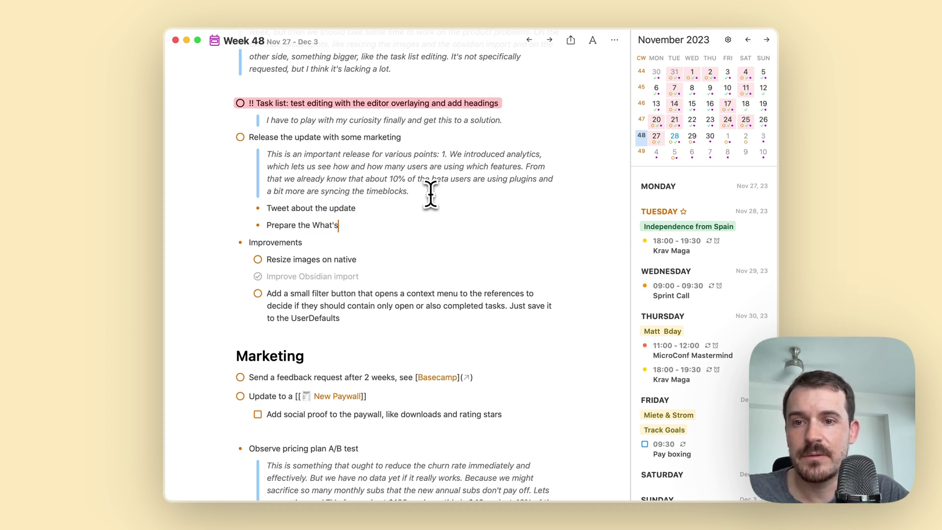
type(" New popup")
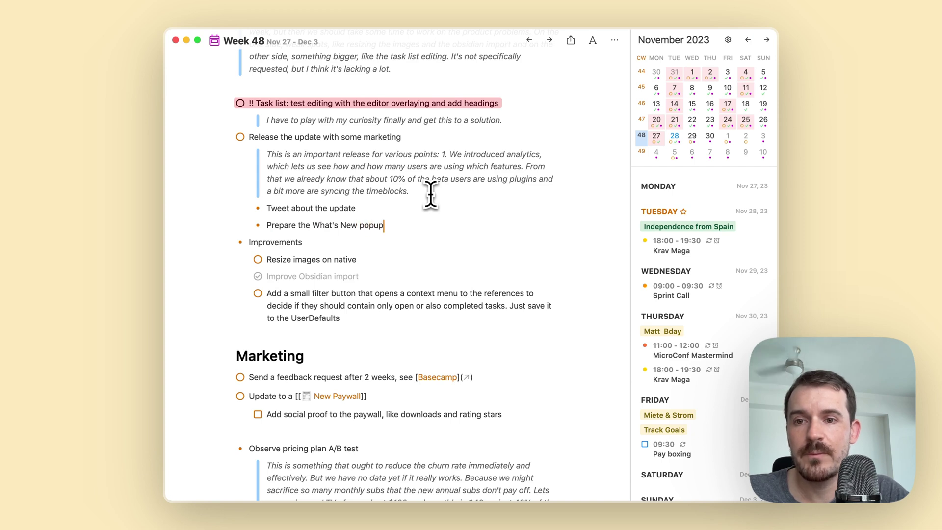
key("Return")
type("Talk to Bart a")
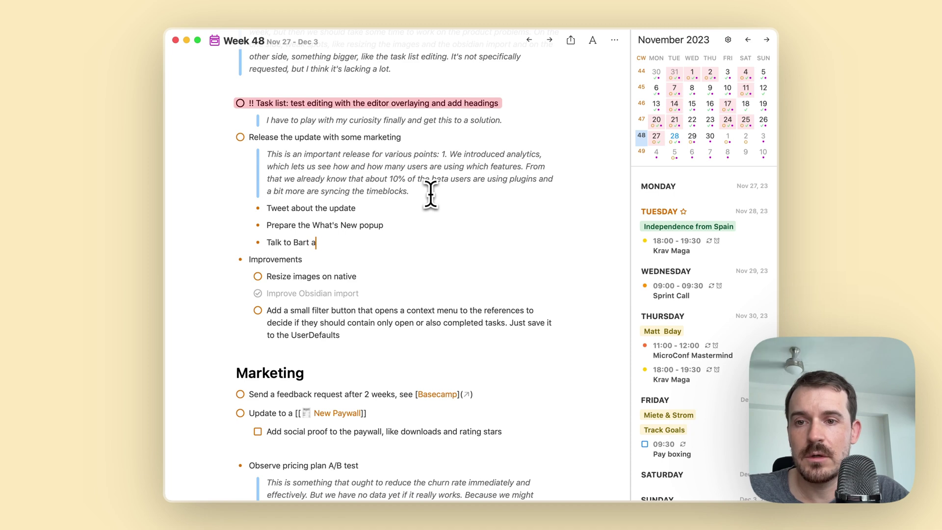
type("bout the new")
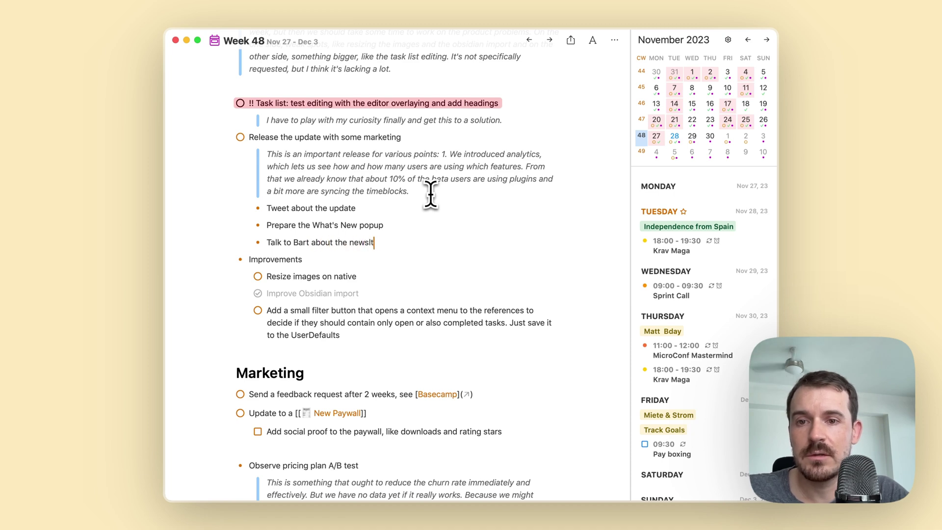
type("sletter")
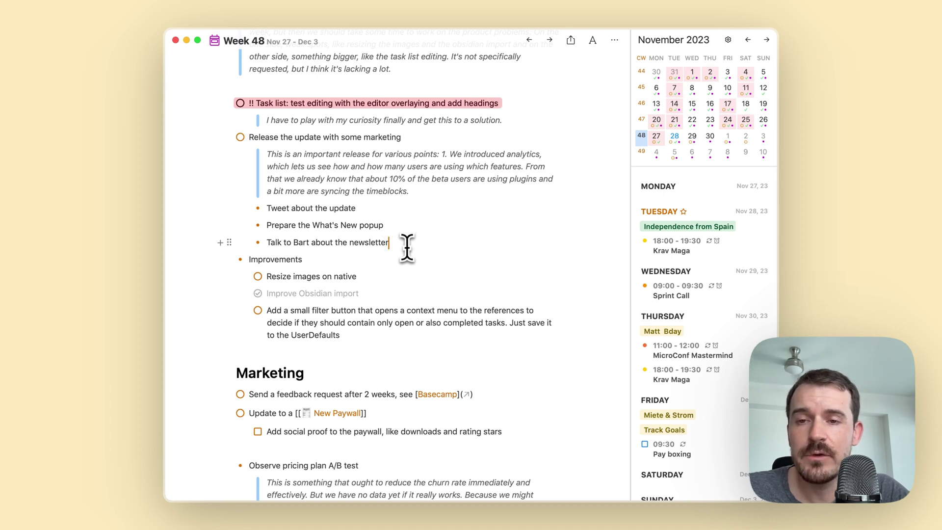
key("super+bracketleft")
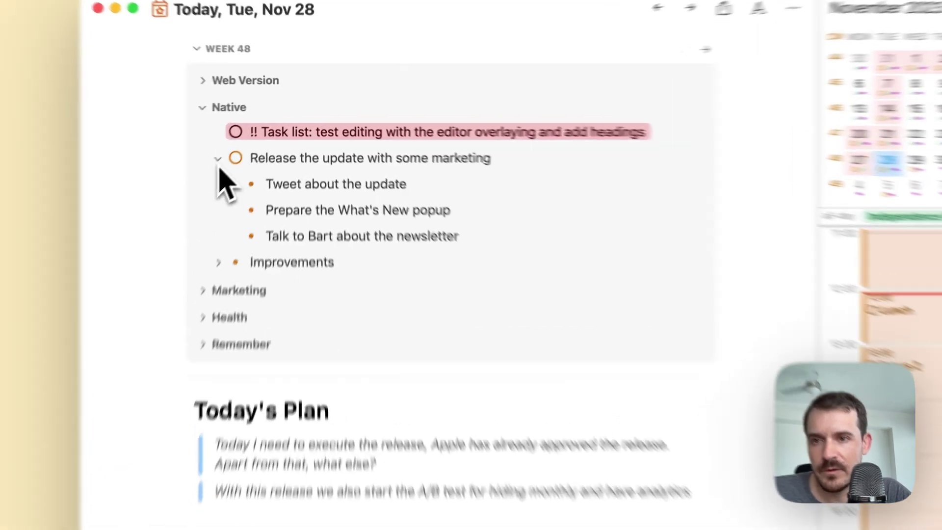
Step: Collapse the release task's sub-bullets, then nest an 'Another level' bullet under the newsletter item in Week 48
left_click(251, 136)
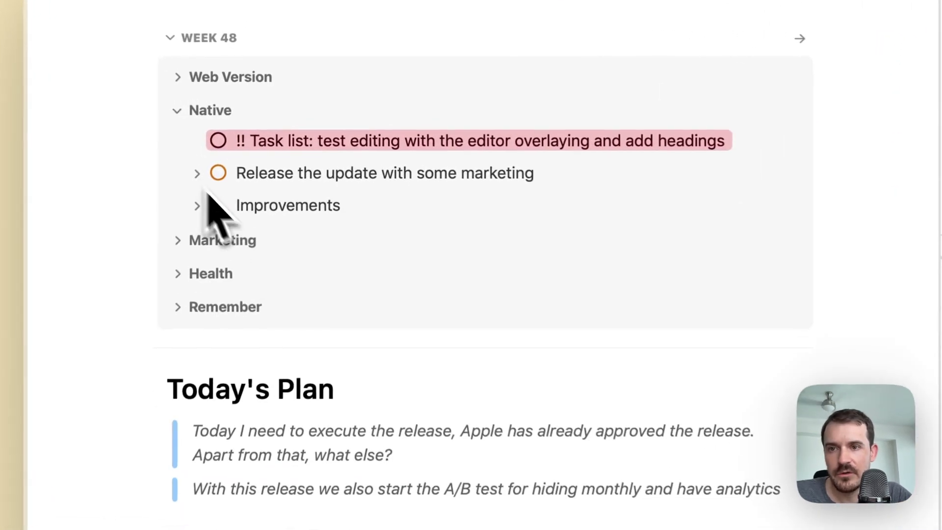
left_click(265, 176)
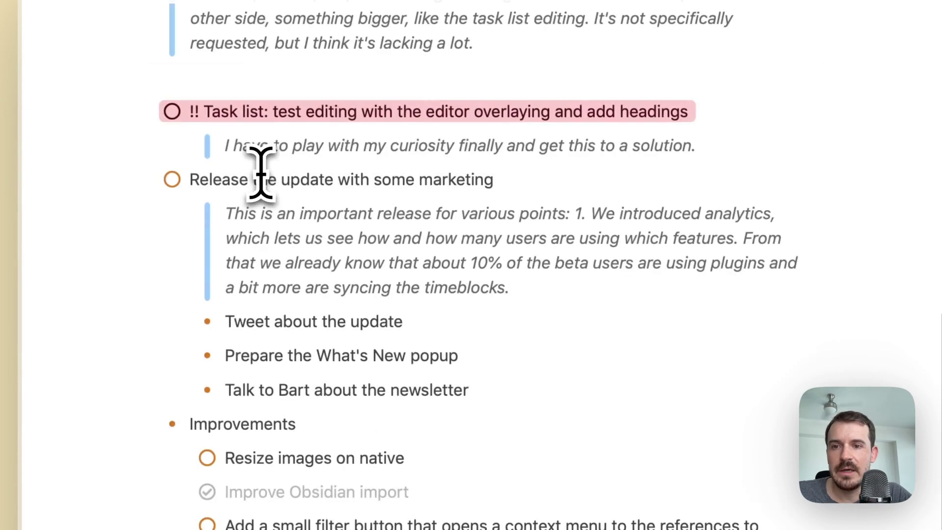
left_click(502, 379)
key("Return")
key("Tab")
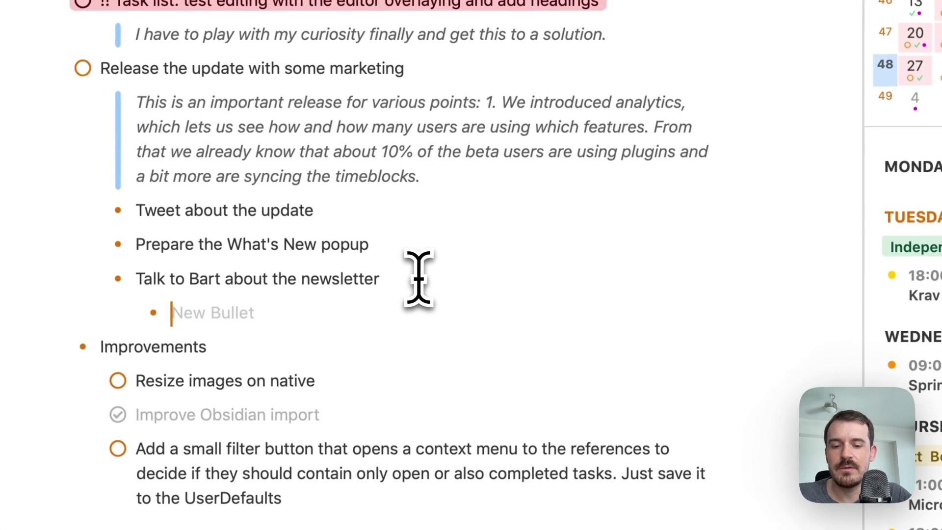
type("Another level")
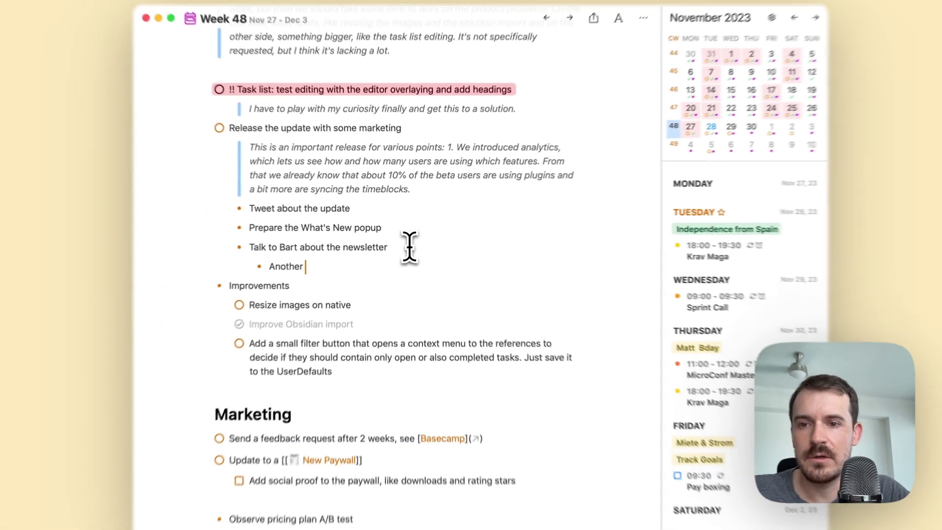
Step: Add two 'Another' bullets, each nested one level deeper, then return to today's note
key("Return")
key("Tab")
type("Another")
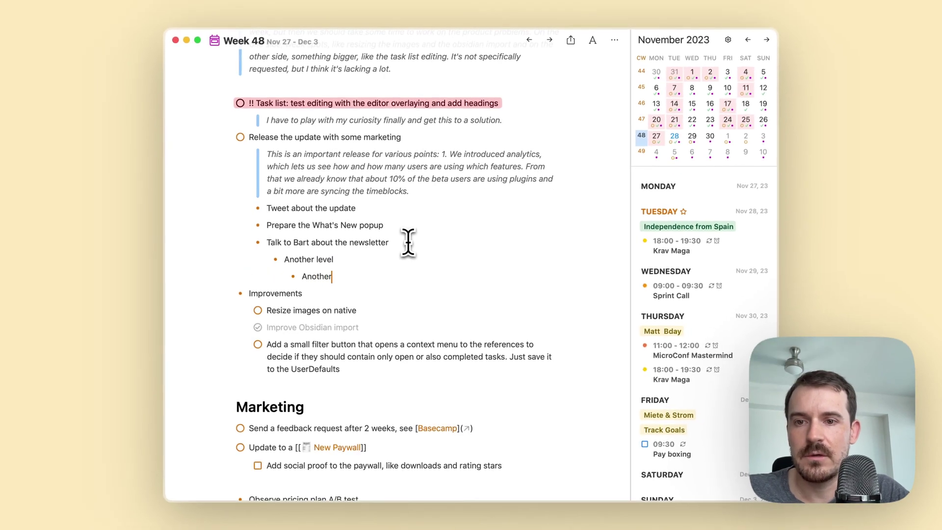
key("Return")
key("Tab")
type("Another")
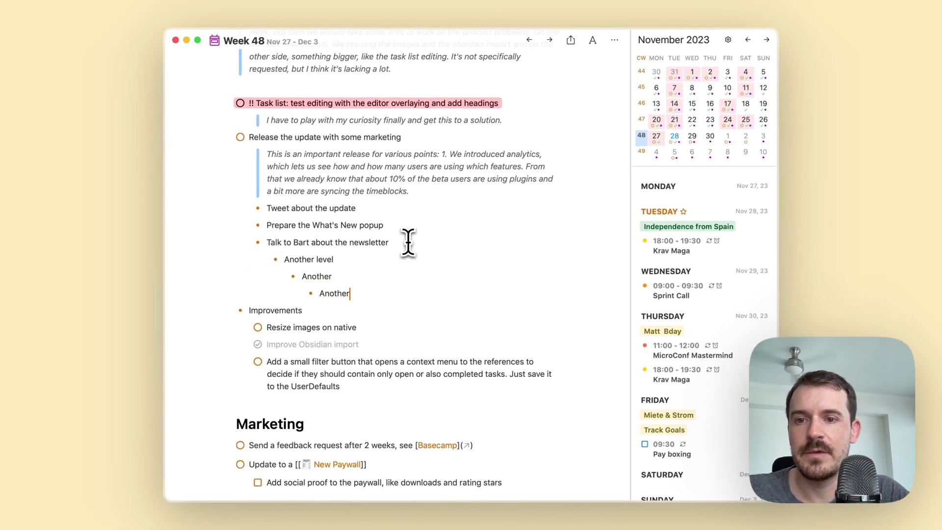
key("super+t")
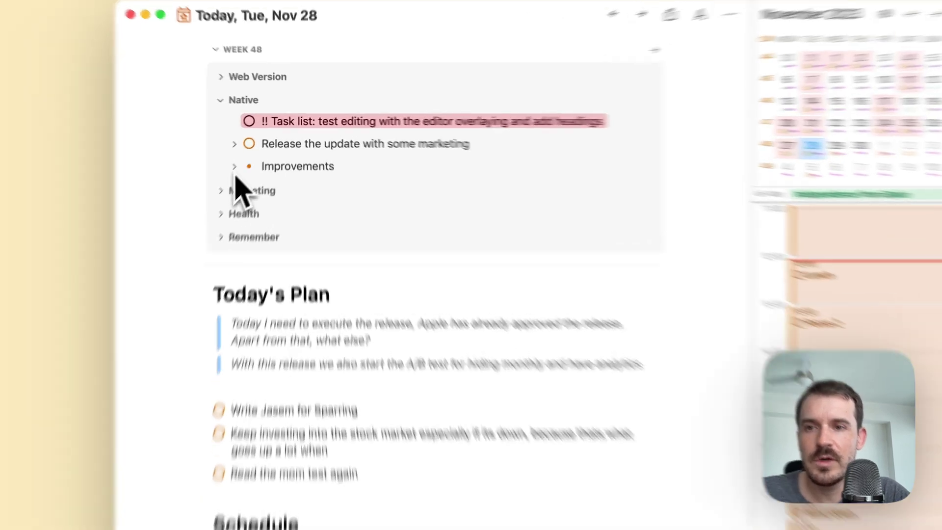
left_click(251, 153)
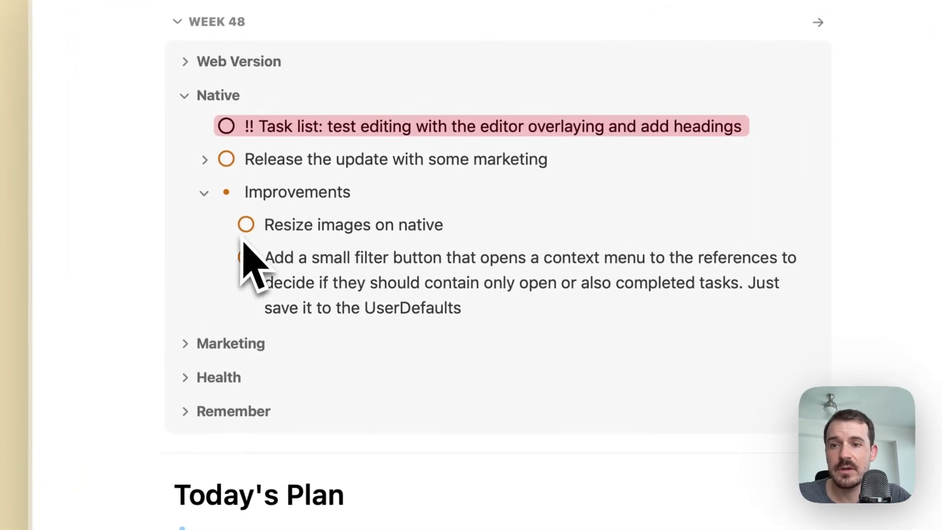
left_click(205, 193)
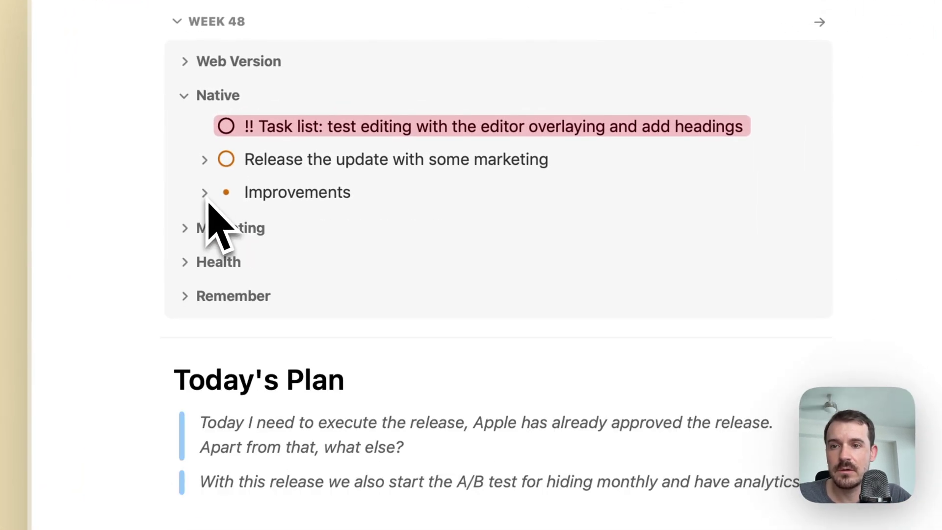
left_click(205, 159)
left_click(224, 259)
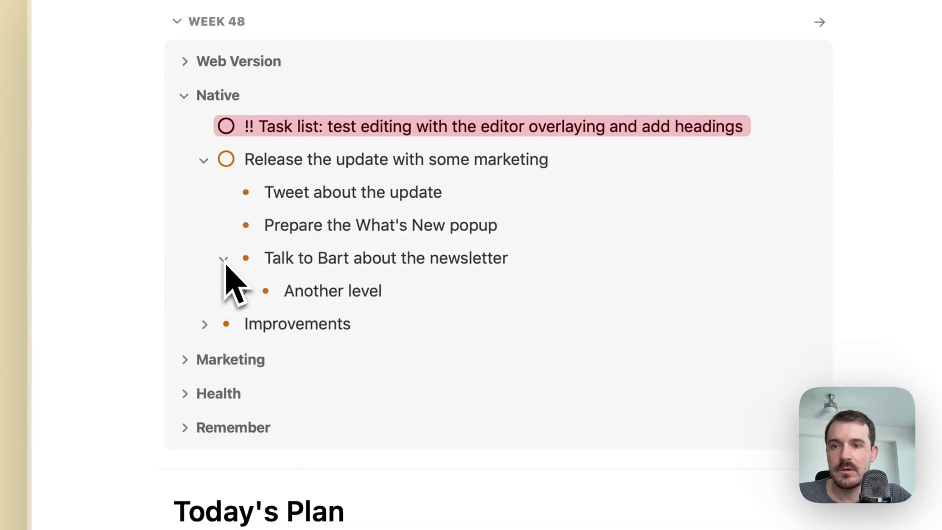
left_click(243, 291)
left_click(263, 324)
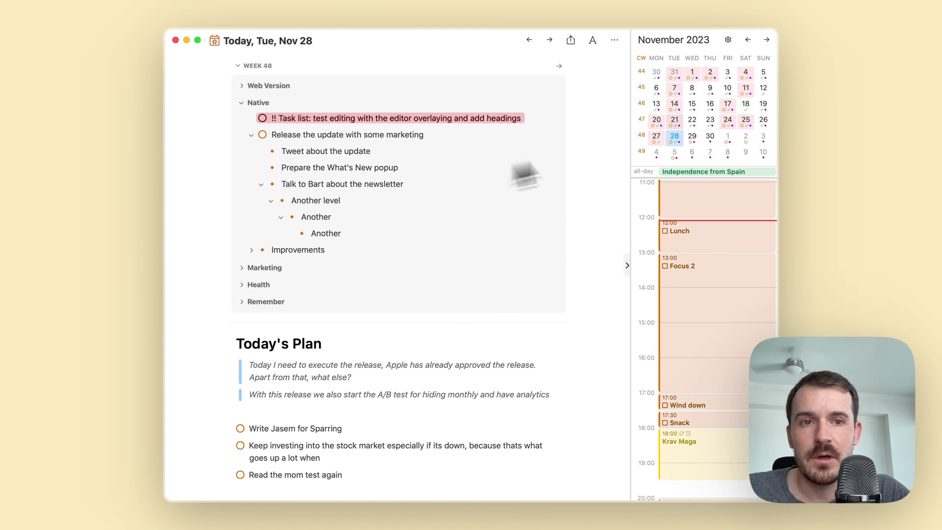
left_click(261, 185)
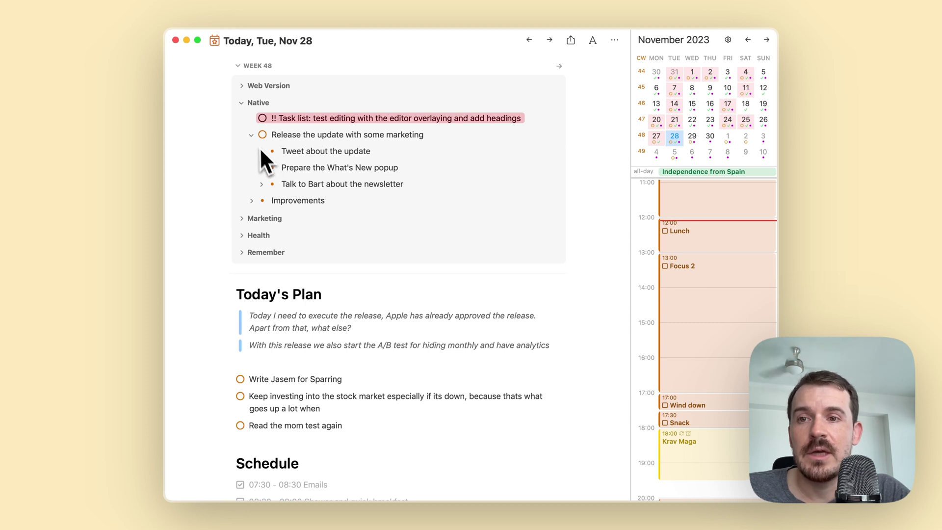
left_click(252, 135)
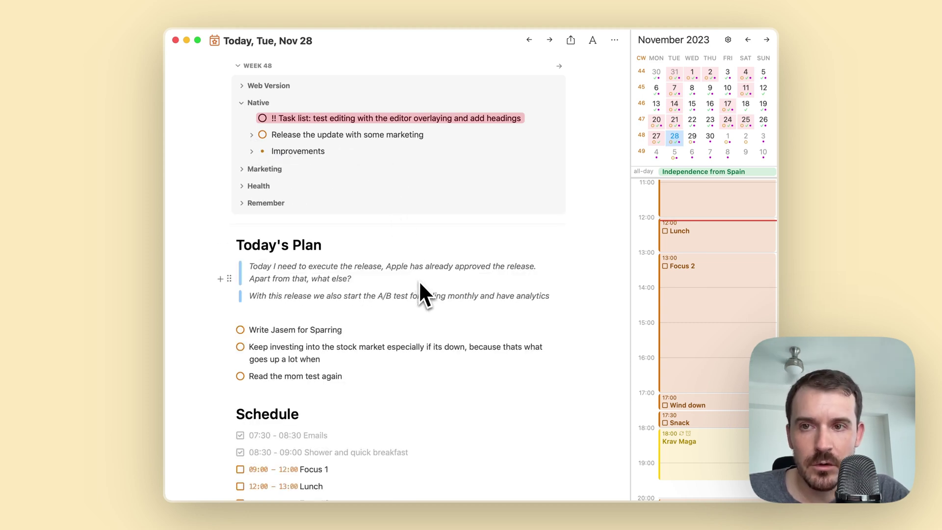
Step: Expand Web Version and its Prepare for a release task to reveal the six open tasks
left_click(241, 86)
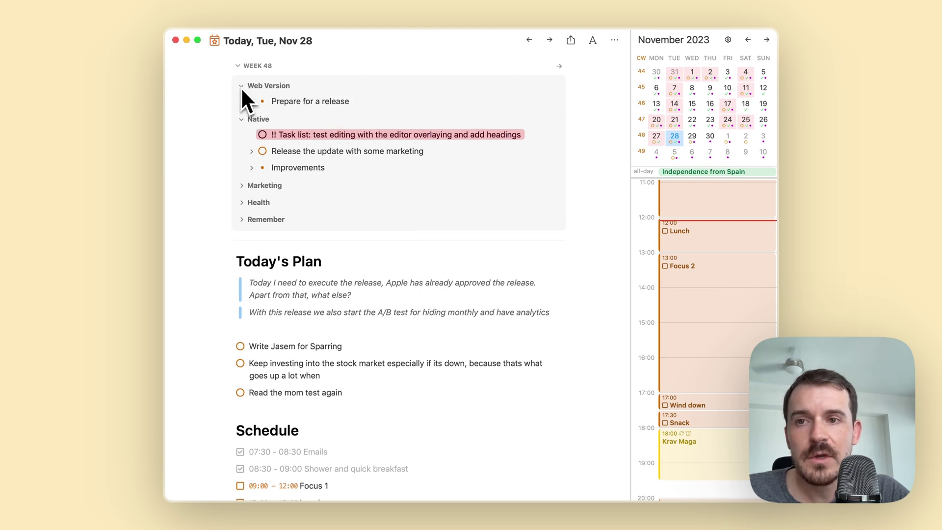
left_click(252, 101)
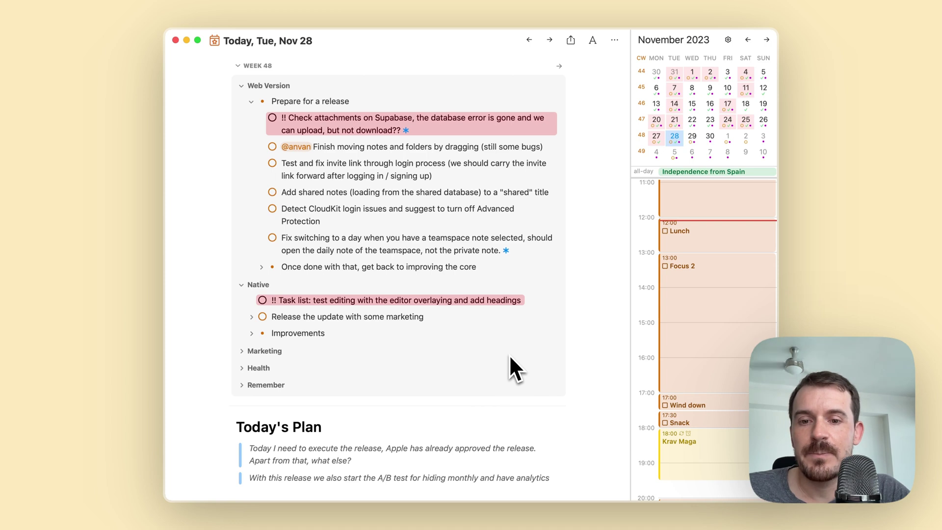
scroll(469, 395, "down", 1)
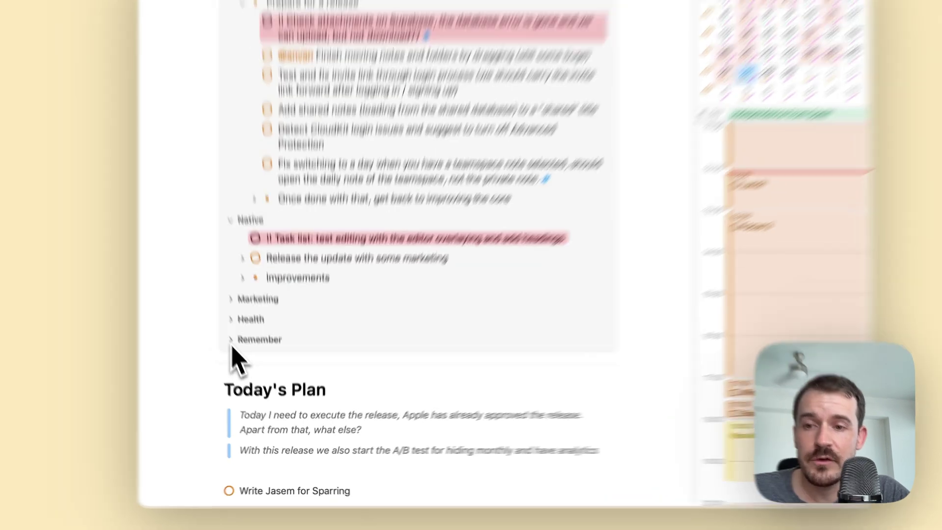
Step: Expand the Remember section to show its five bullets, then scroll through the note to review it
left_click(242, 363)
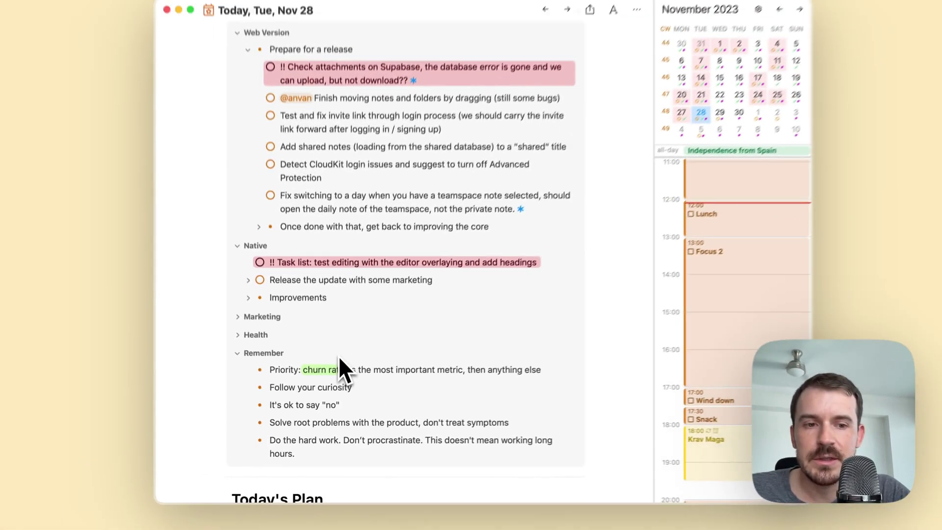
scroll(339, 355, "down", 3)
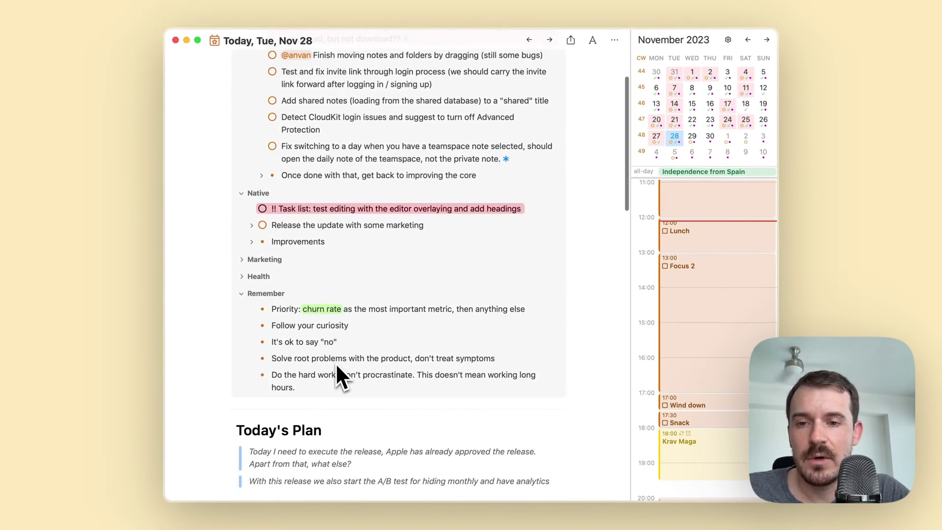
scroll(336, 366, "down", 2)
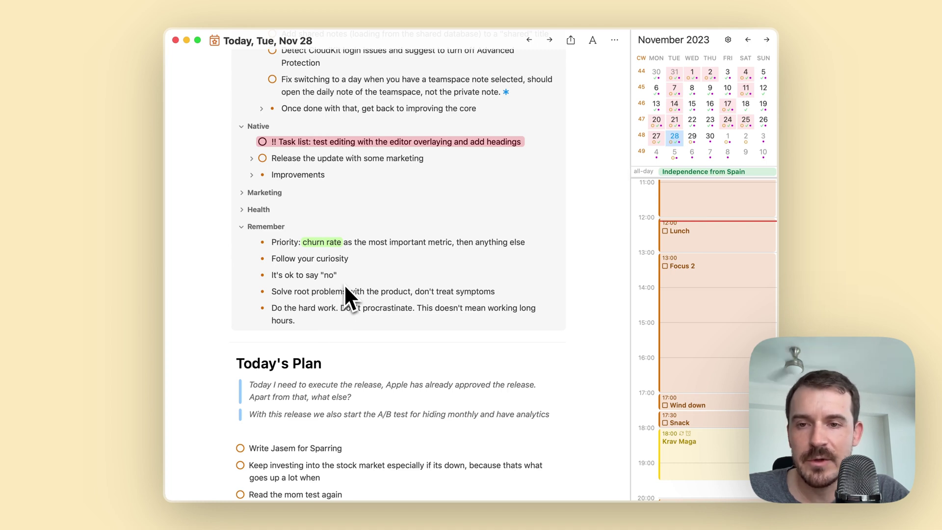
scroll(378, 290, "down", 2)
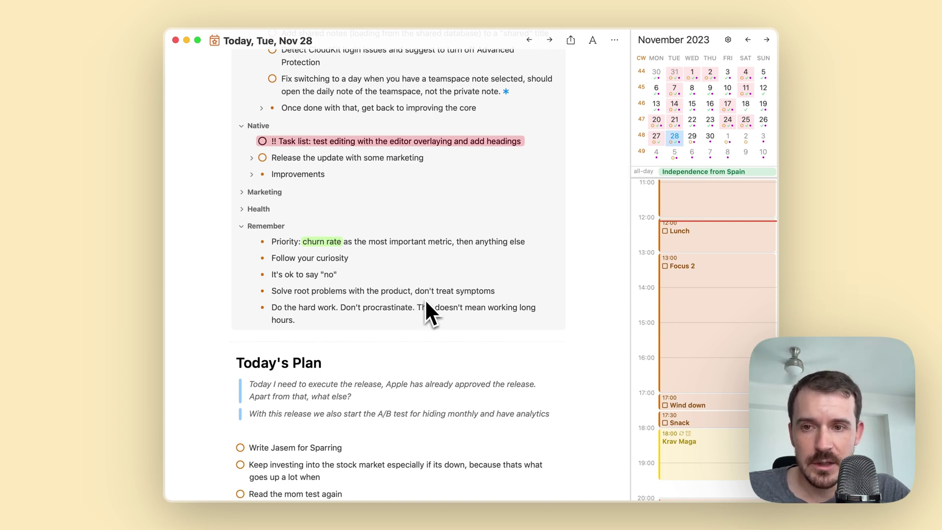
scroll(425, 298, "down", 2)
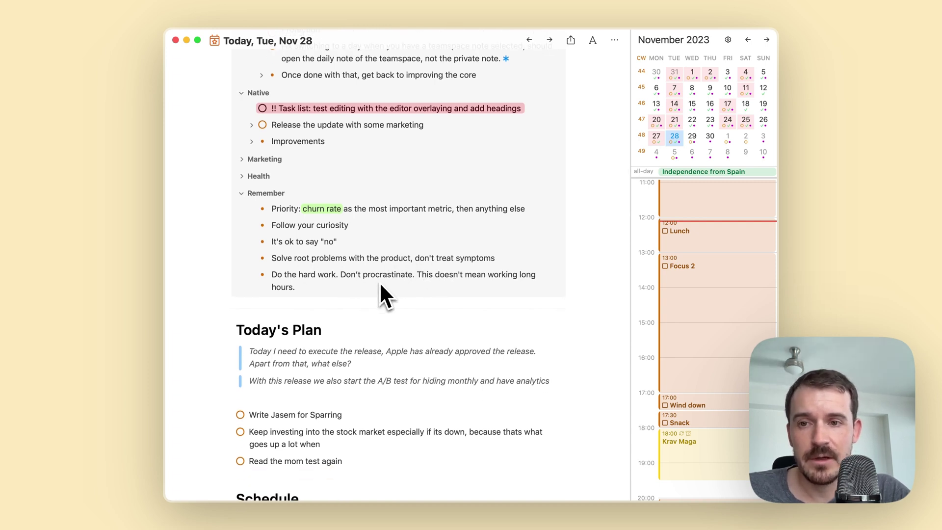
scroll(380, 284, "down", 4)
scroll(380, 285, "up", 3)
scroll(380, 285, "down", 4)
scroll(380, 285, "up", 6)
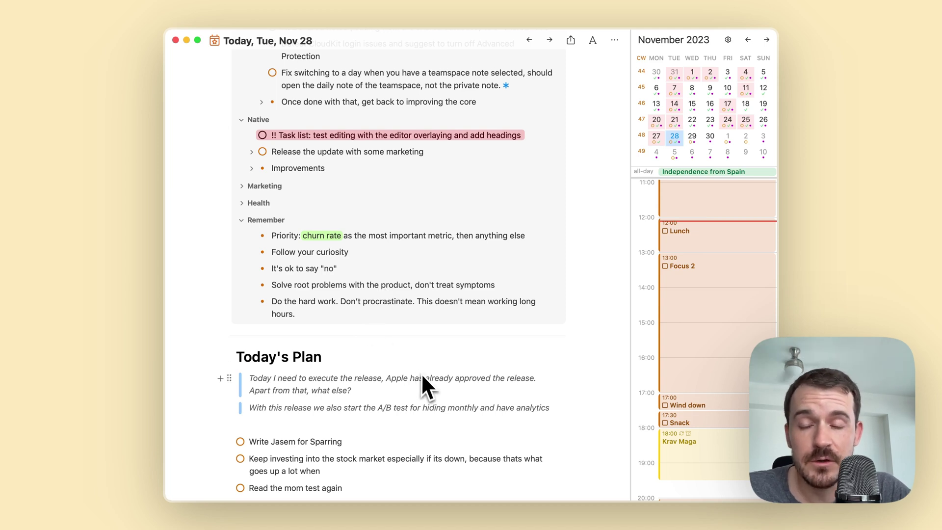
scroll(439, 395, "up", 2)
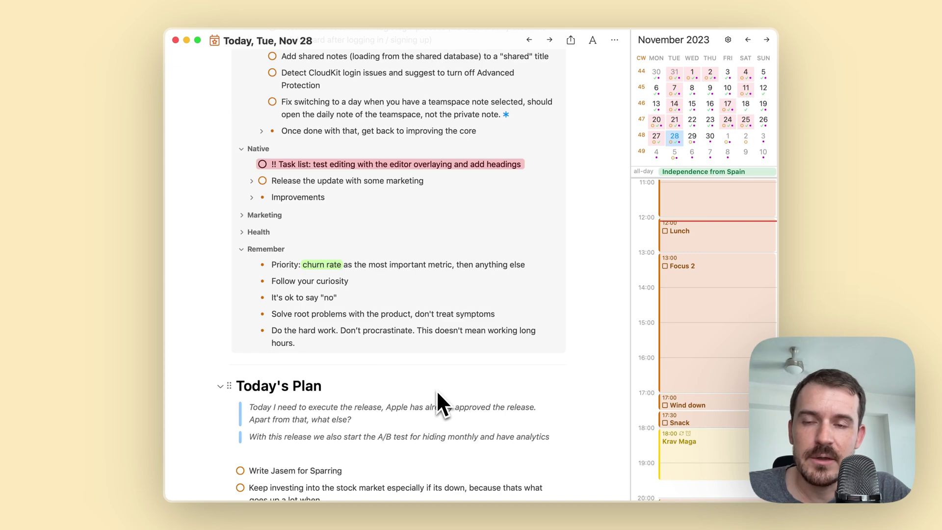
scroll(483, 356, "up", 5)
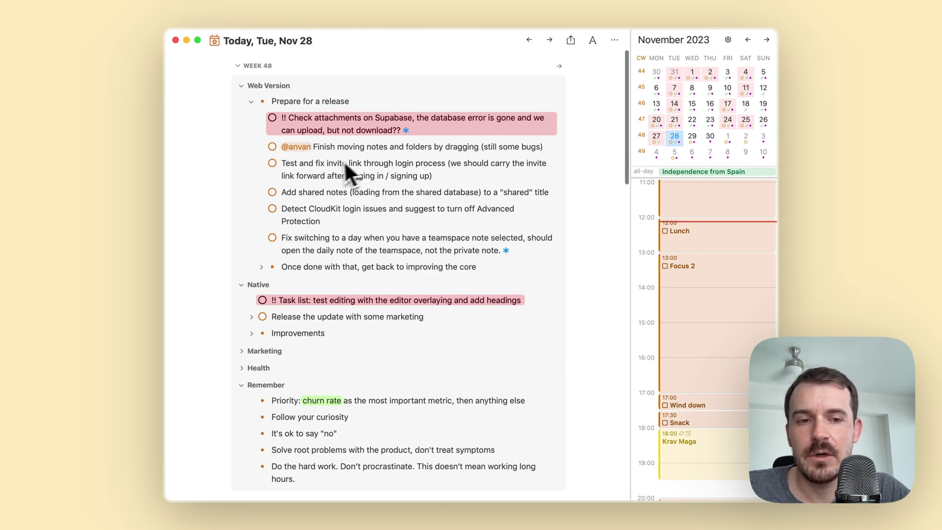
scroll(443, 267, "down", 5)
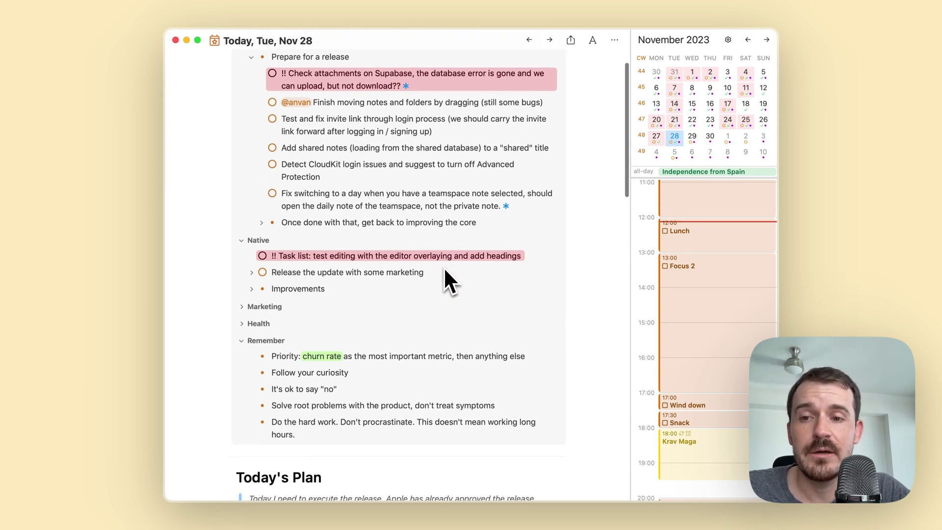
scroll(443, 266, "up", 4)
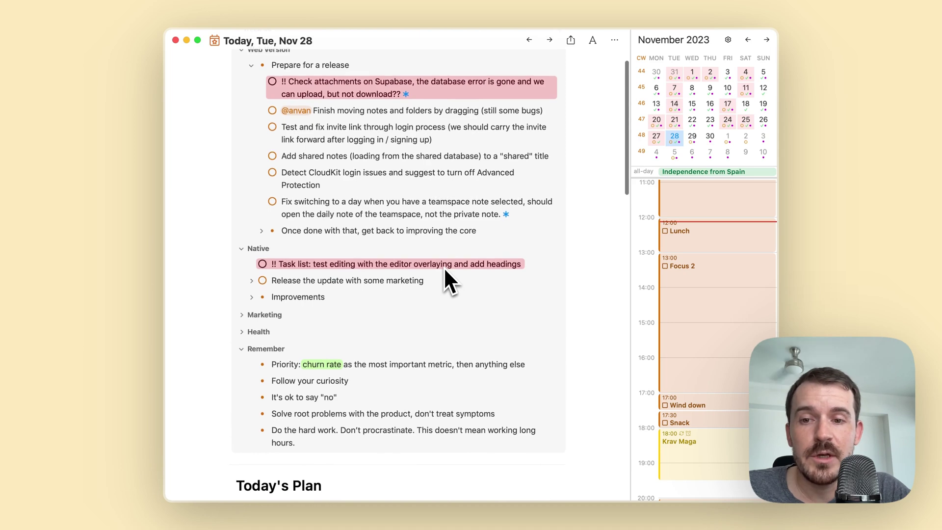
scroll(443, 267, "down", 5)
scroll(444, 270, "down", 6)
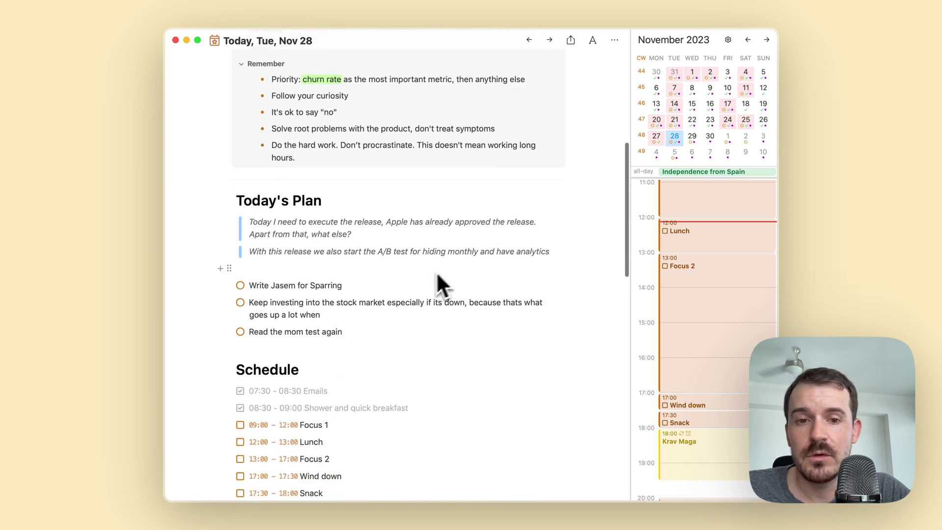
scroll(436, 272, "up", 2)
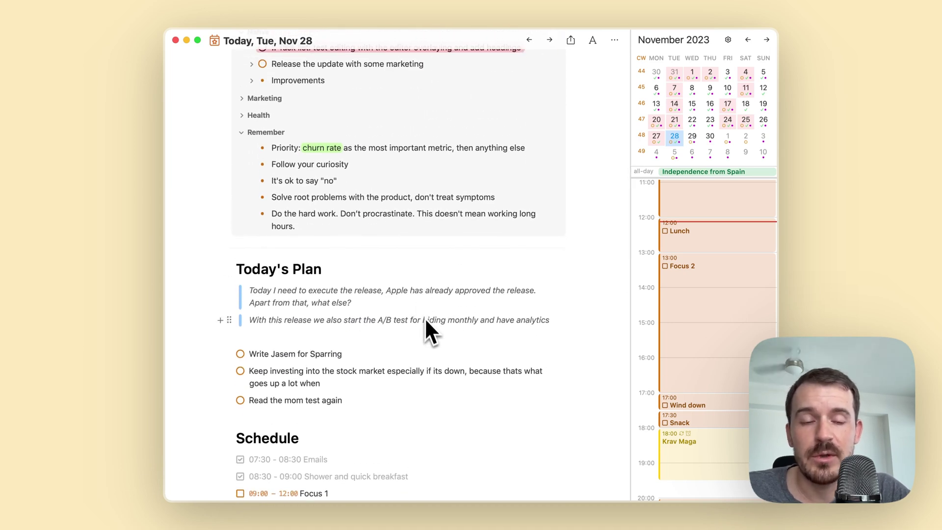
scroll(426, 323, "up", 8)
scroll(427, 323, "up", 2)
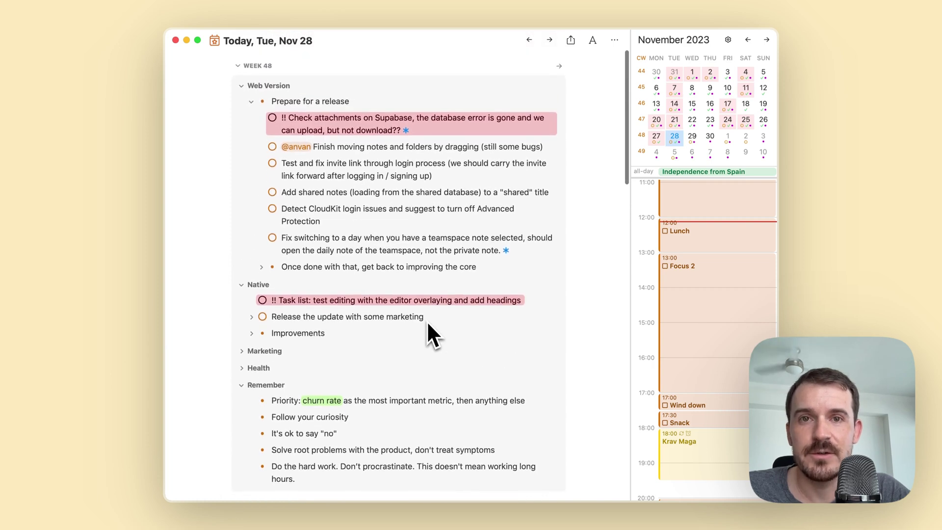